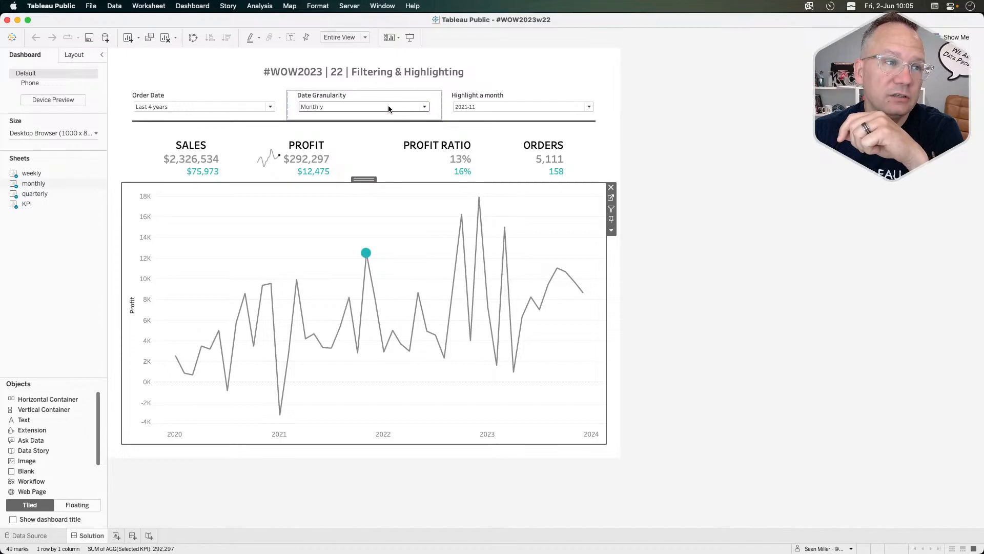
# Step: Set the dashboard's Date Granularity to Quarterly and view the quarters offered for highlighting
pyautogui.click(331, 105)
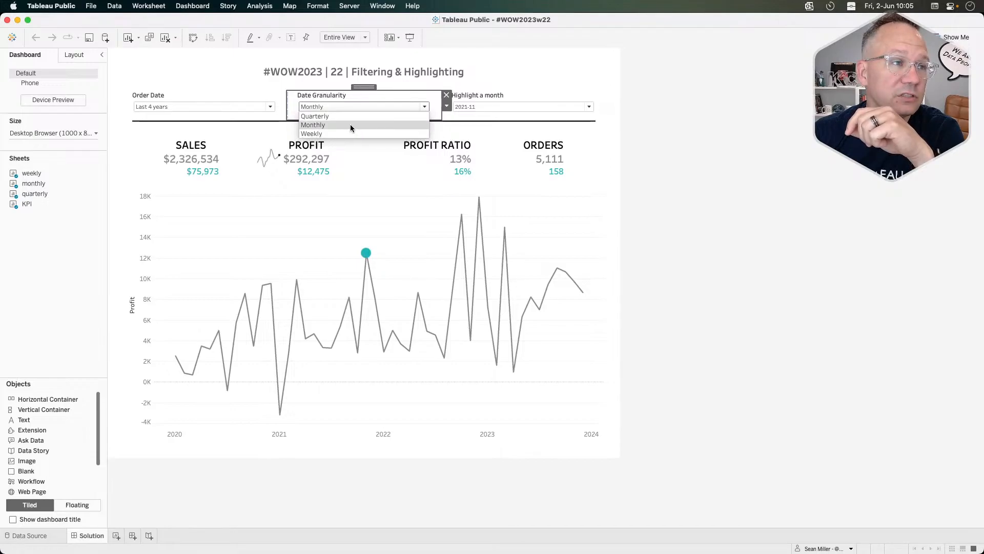
pyautogui.click(361, 117)
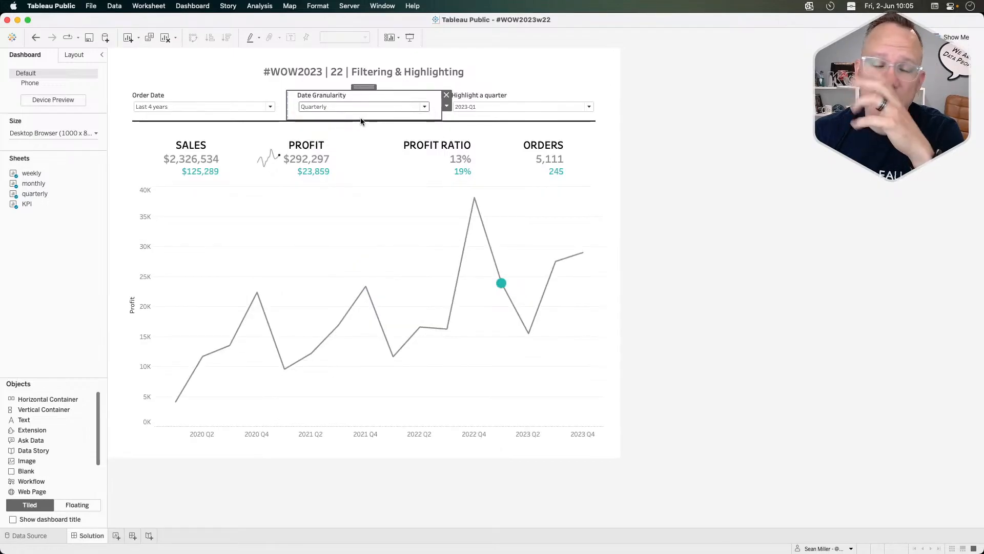
pyautogui.click(465, 106)
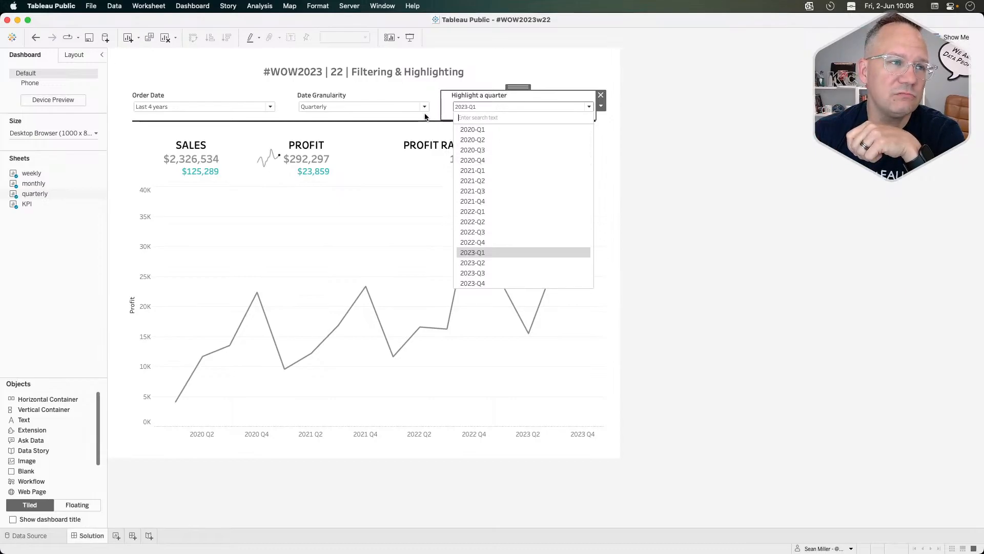
pyautogui.click(392, 106)
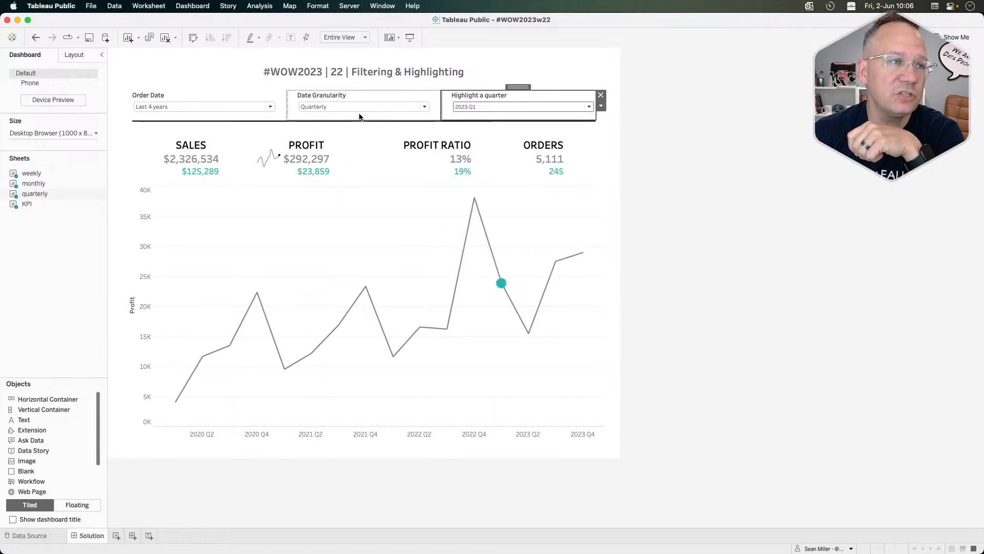
pyautogui.click(488, 109)
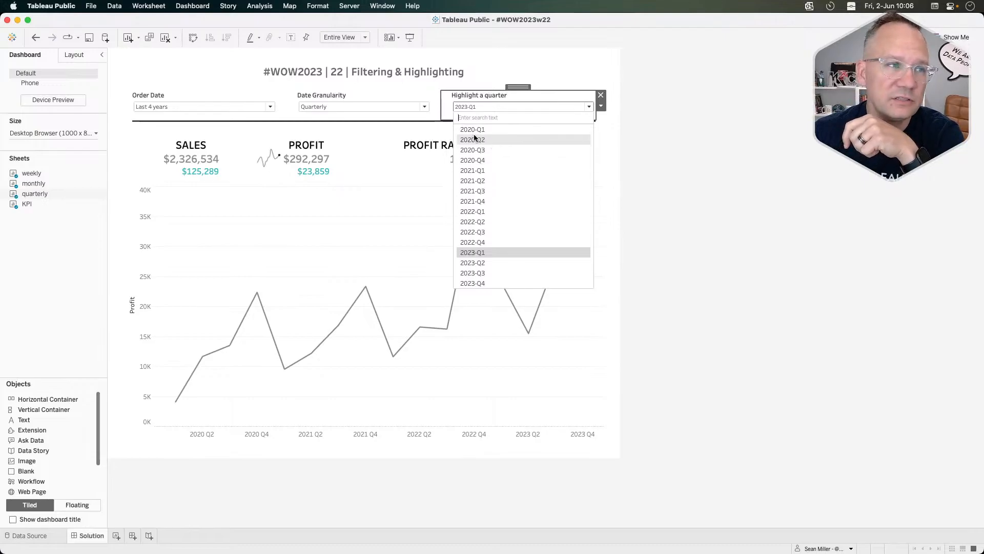
# Step: Set the dashboard's Date Granularity to Monthly and view the months offered for highlighting
pyautogui.click(330, 106)
pyautogui.click(344, 106)
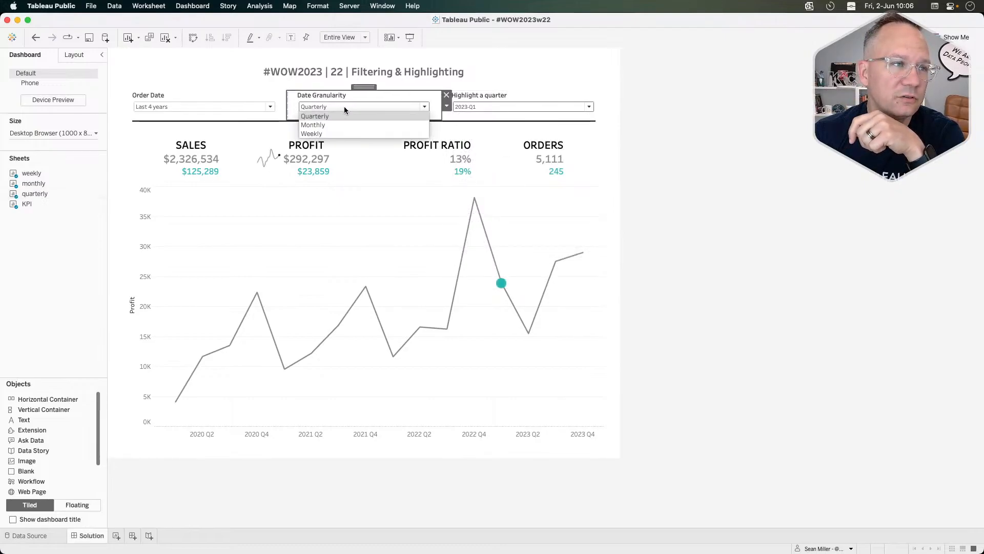
pyautogui.click(339, 125)
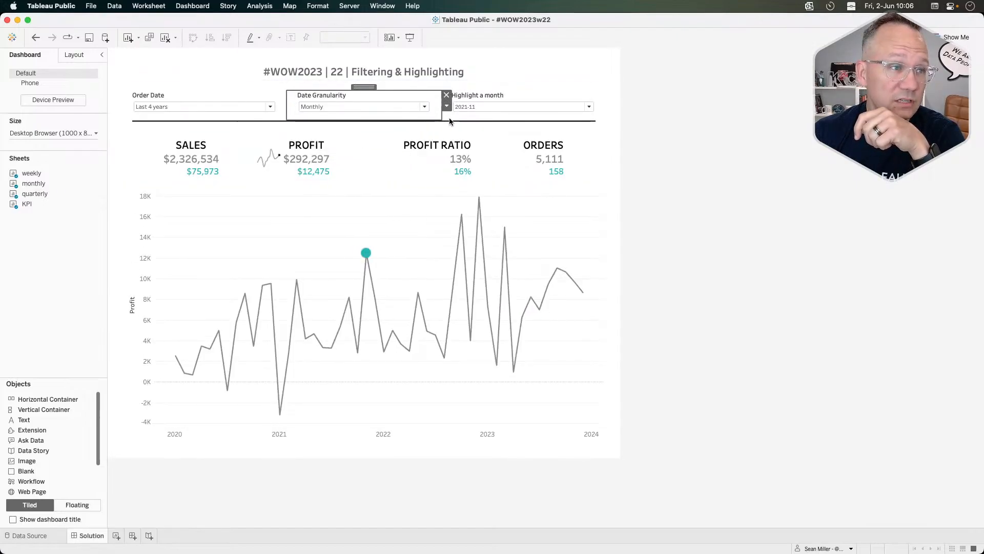
pyautogui.click(478, 107)
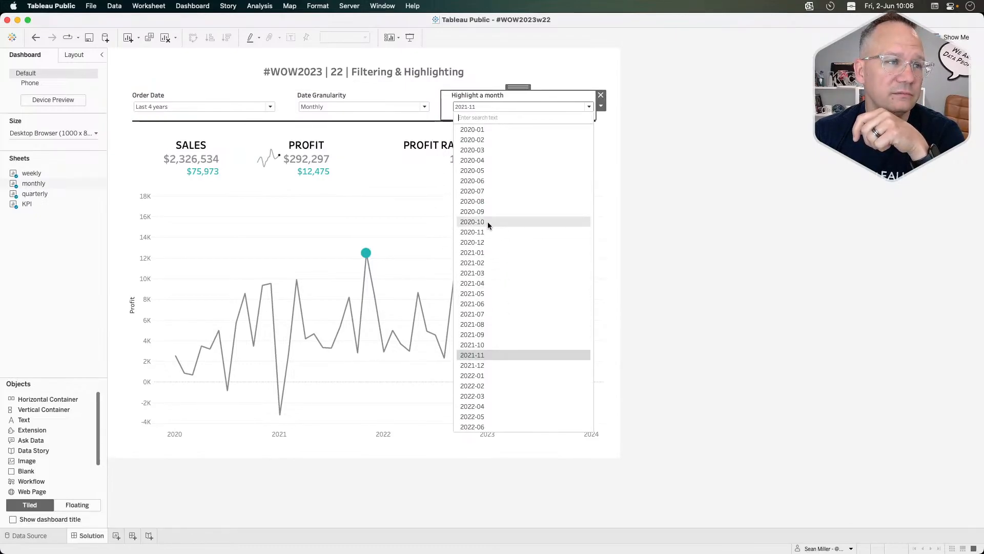
# Step: Restrict the Order Date filter to this year and highlight the month 2023-07
pyautogui.click(247, 106)
pyautogui.click(246, 106)
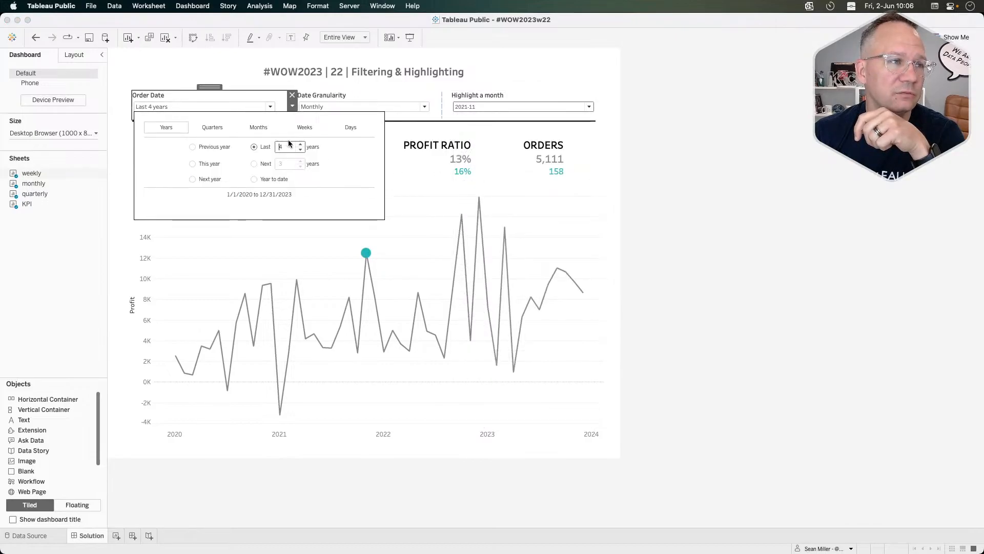
pyautogui.click(193, 163)
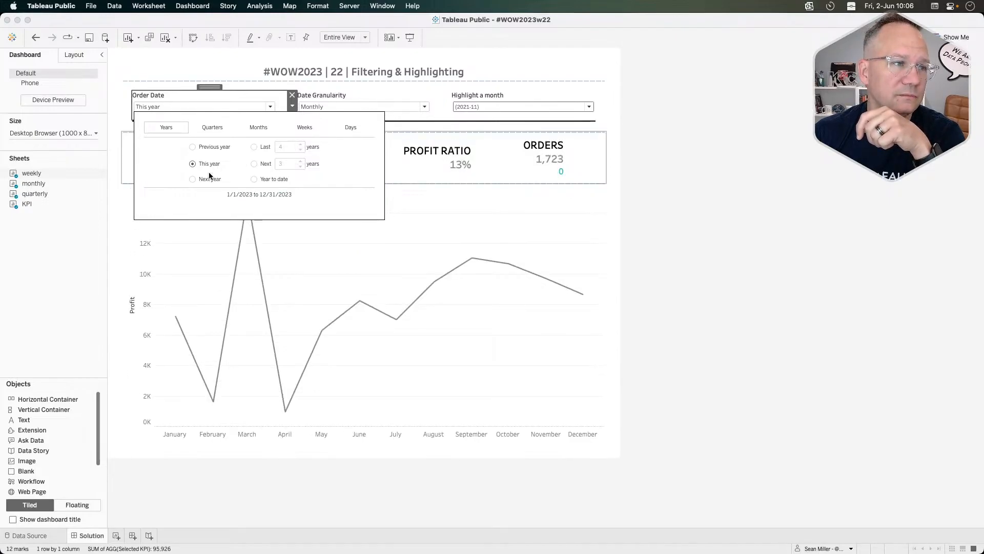
pyautogui.click(319, 259)
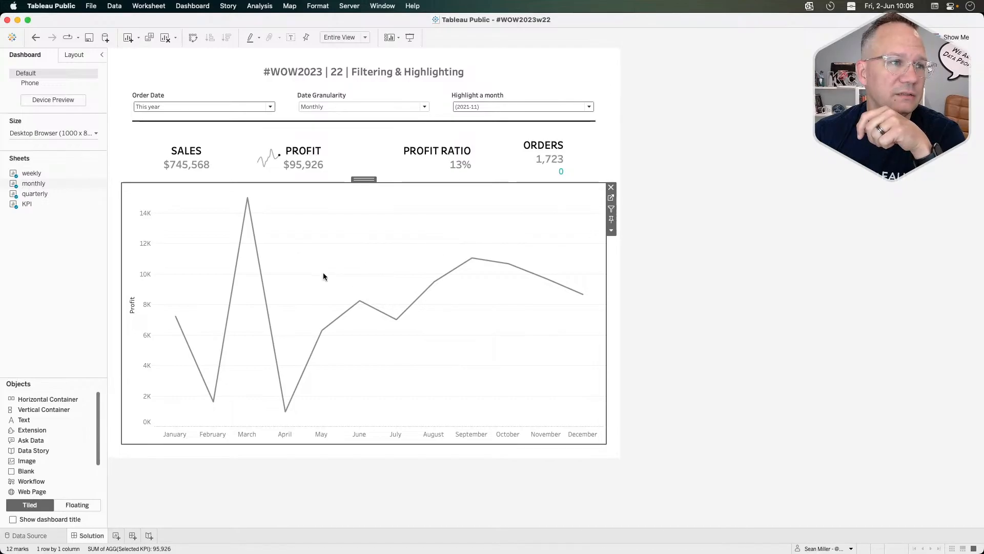
pyautogui.click(484, 107)
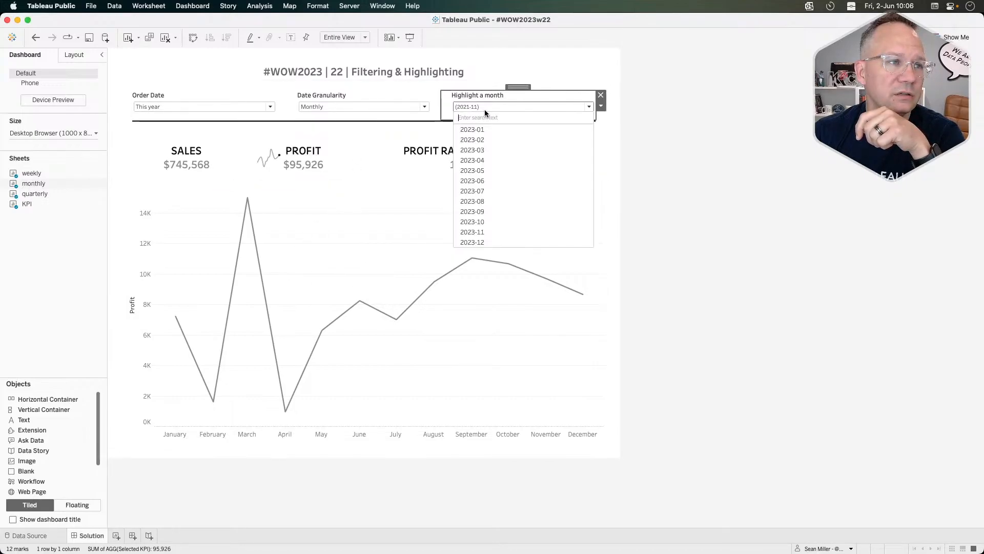
pyautogui.click(497, 190)
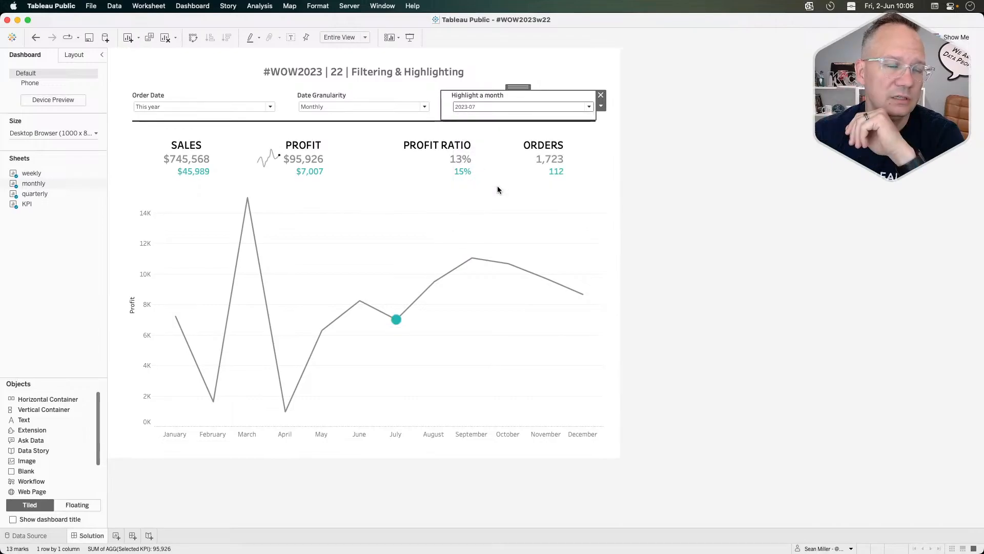
# Step: Set the Order Date filter to the last 4 years
pyautogui.click(240, 106)
pyautogui.click(259, 148)
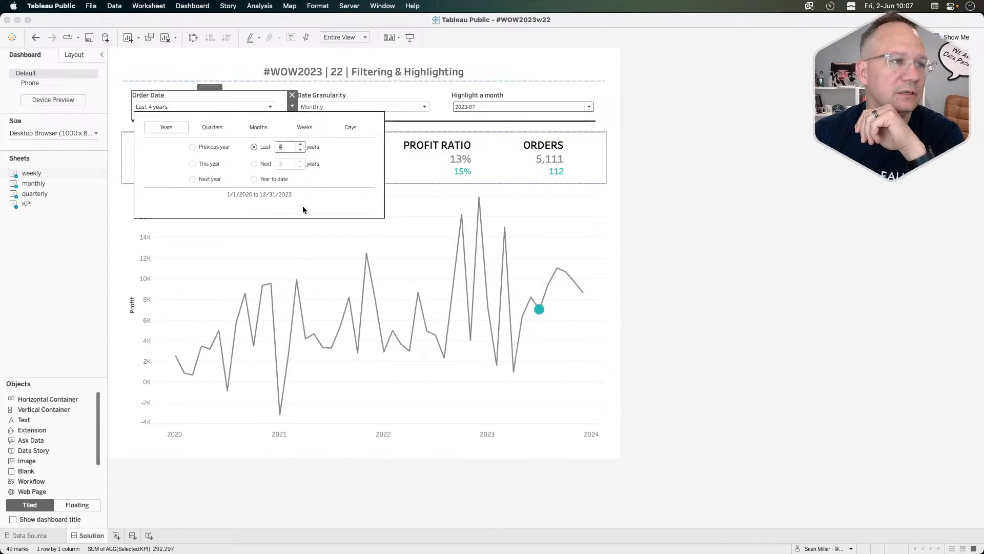
pyautogui.click(289, 236)
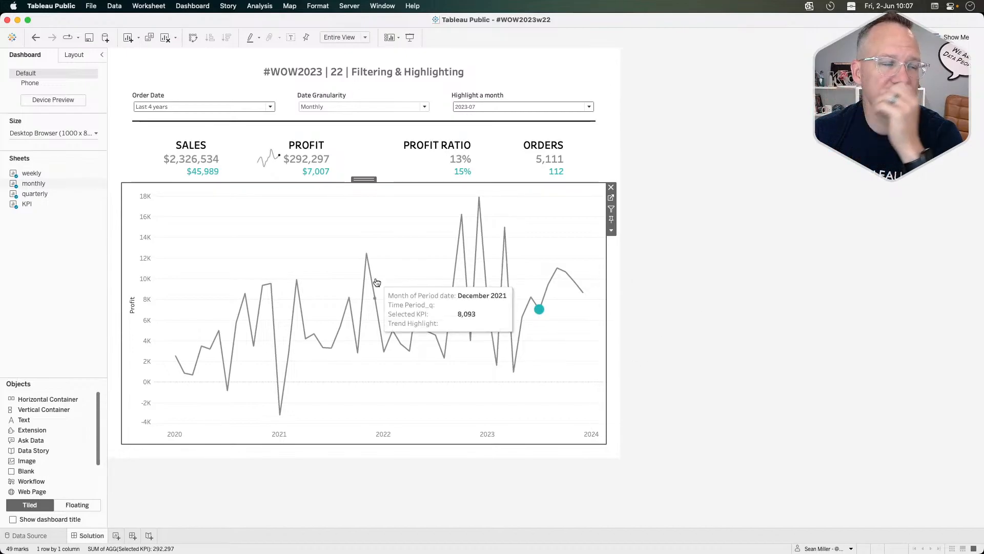
# Step: Open the monthly worksheet behind the dashboard's profit line chart and inspect its highlighted point
pyautogui.click(88, 283)
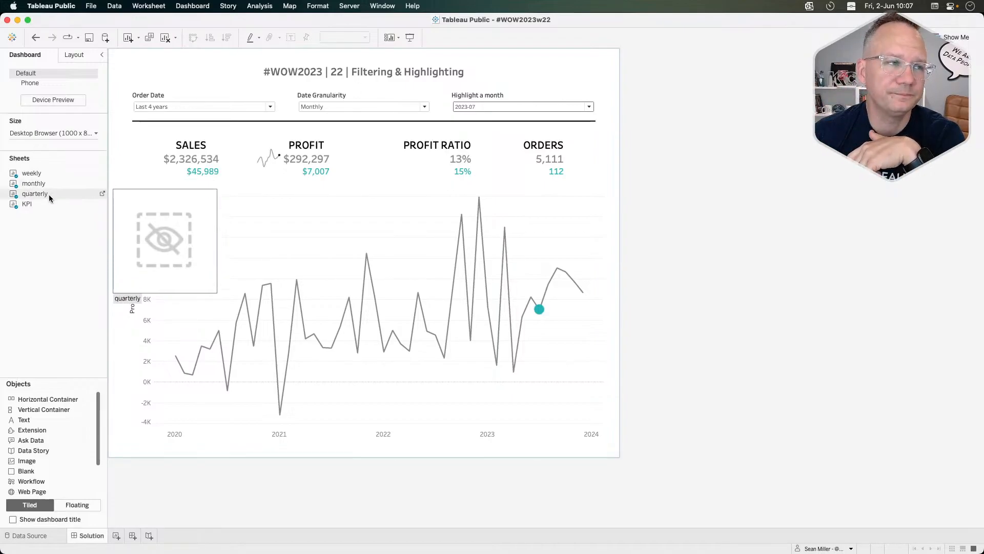
pyautogui.click(213, 263)
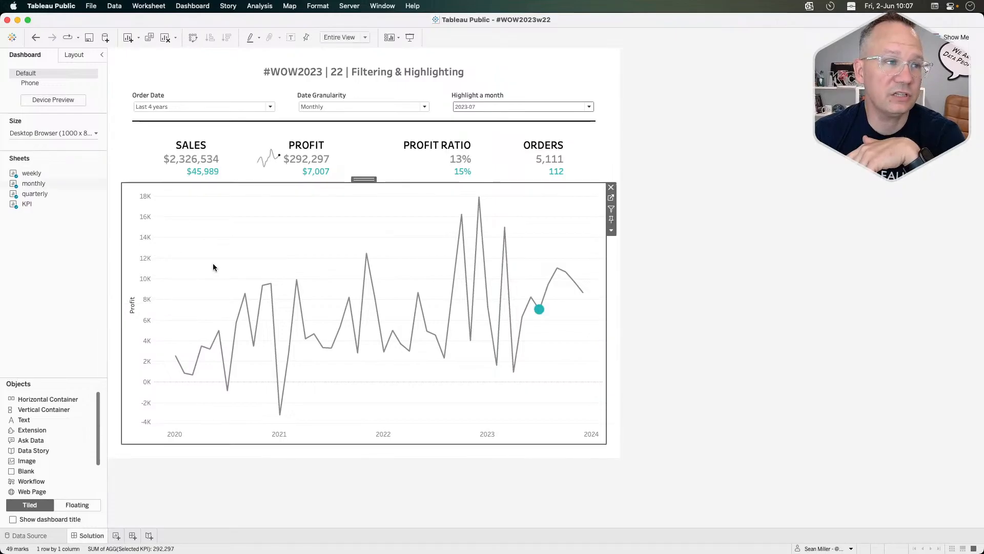
pyautogui.click(612, 199)
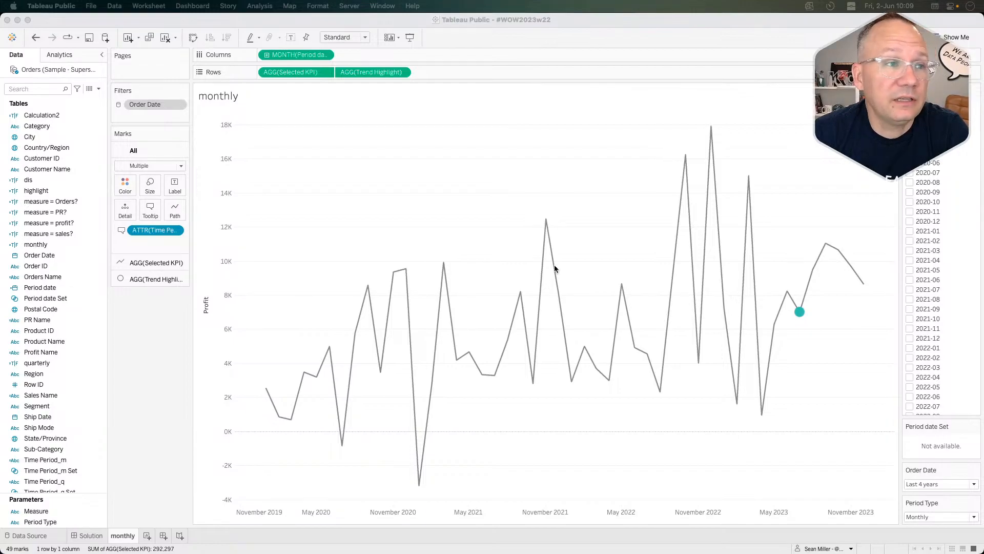
pyautogui.click(515, 228)
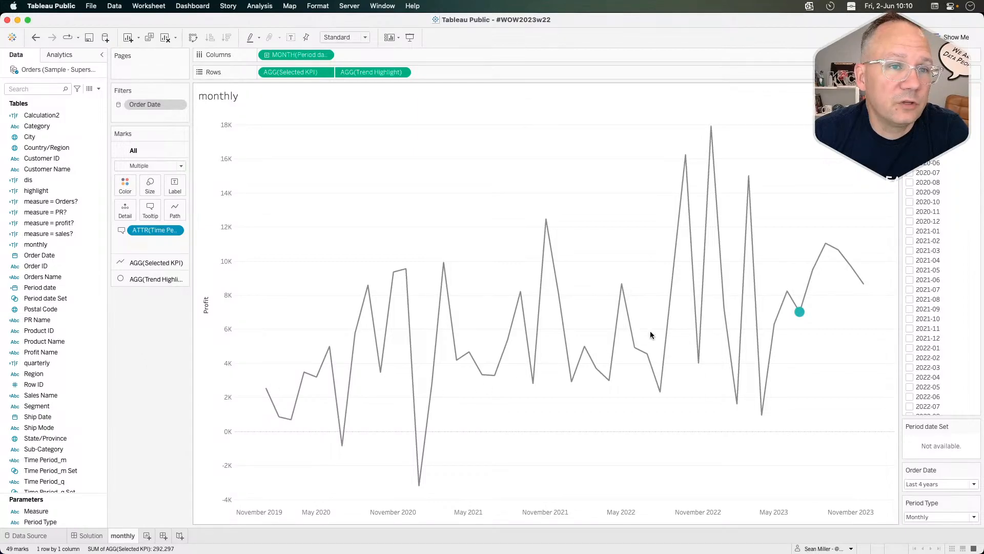
pyautogui.moveTo(800, 315)
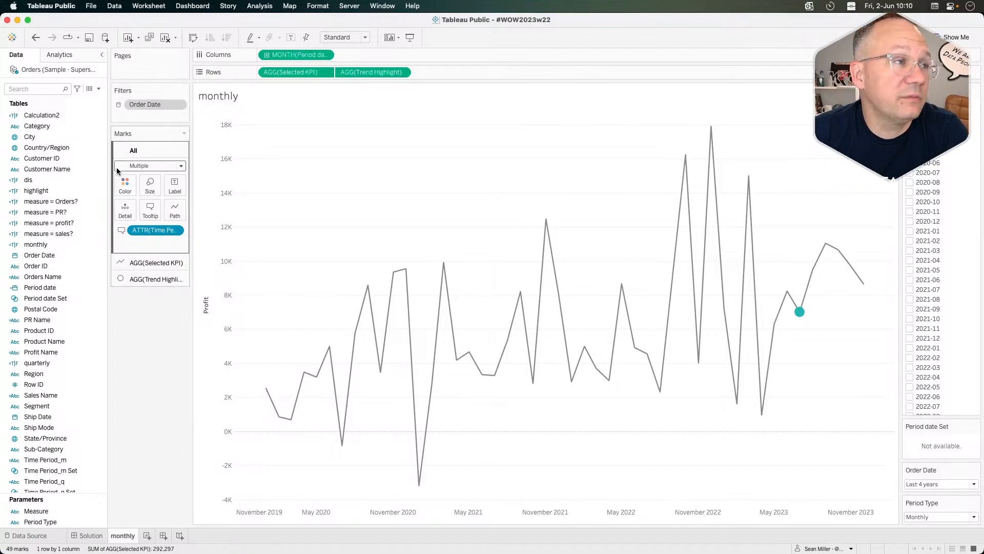
# Step: Hide all unused fields of the Orders data source
pyautogui.click(98, 89)
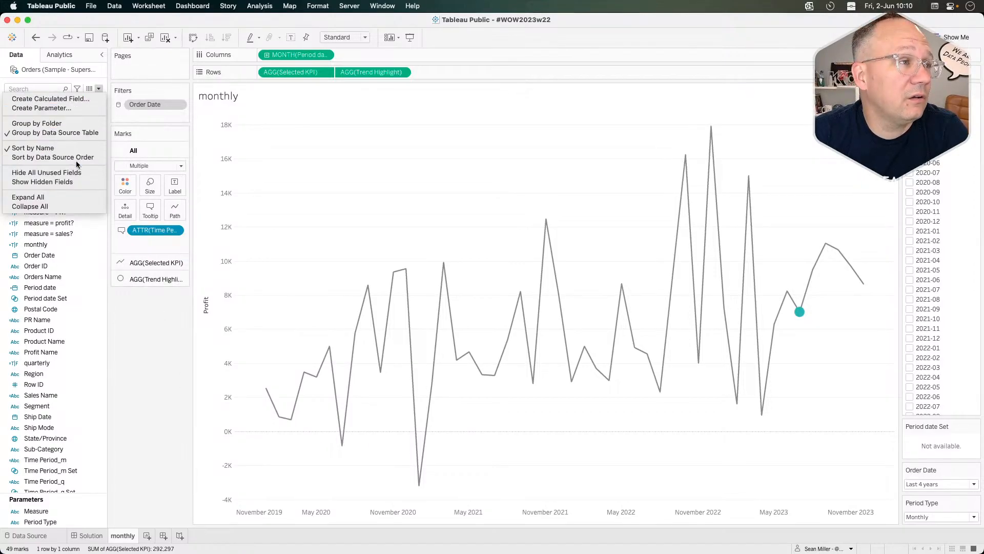
pyautogui.click(52, 173)
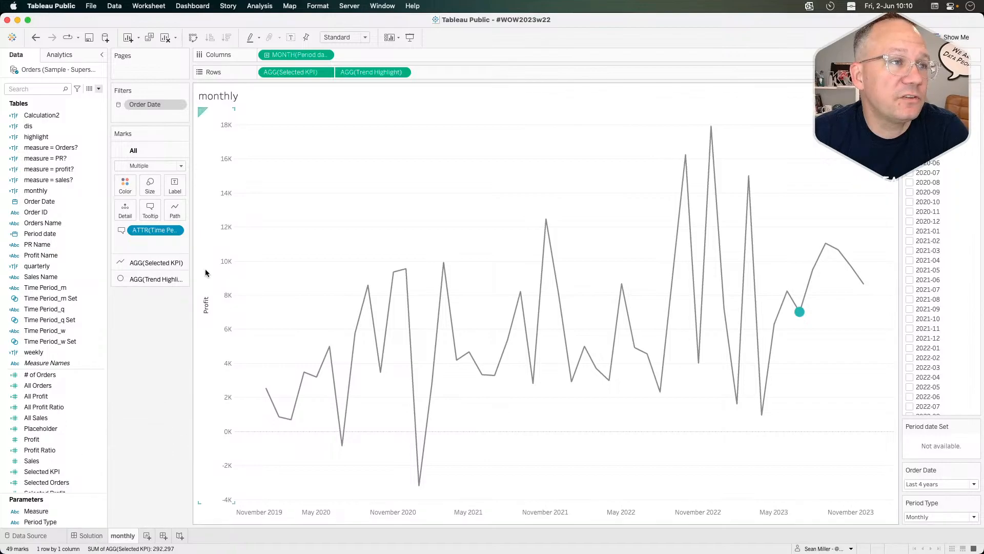
pyautogui.click(65, 180)
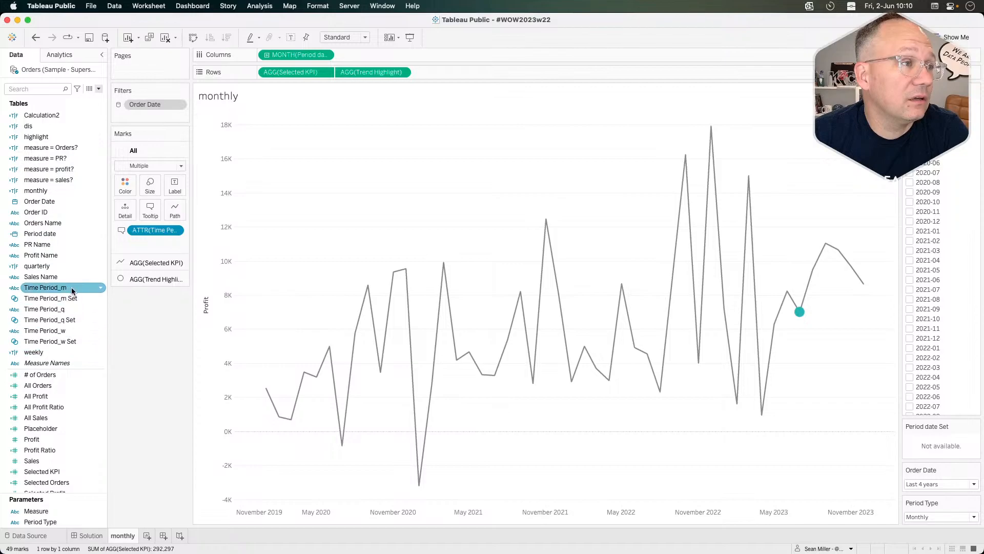
# Step: Open the Period date calculated field and mark the Period Type reference in its DATETRUNC formula
pyautogui.rightClick(58, 233)
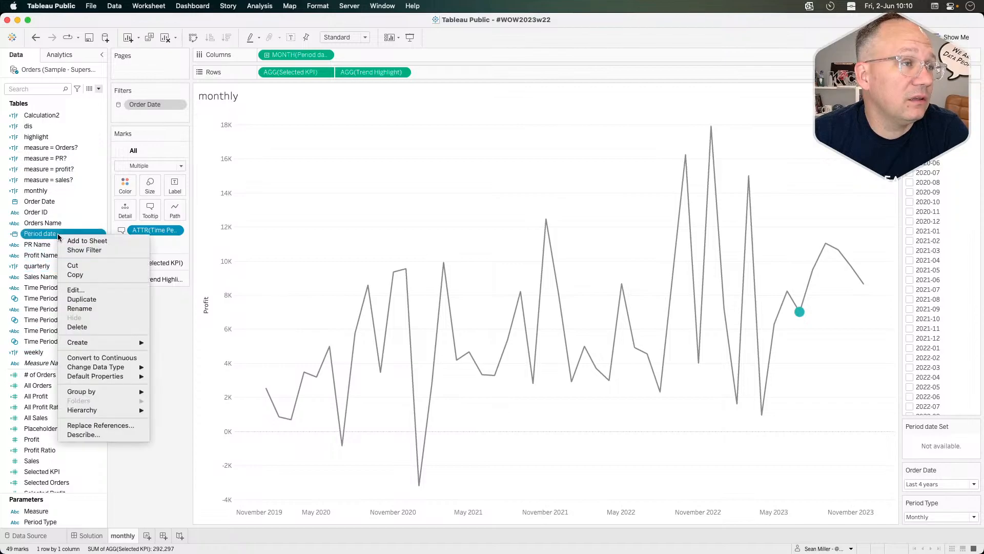
pyautogui.click(77, 290)
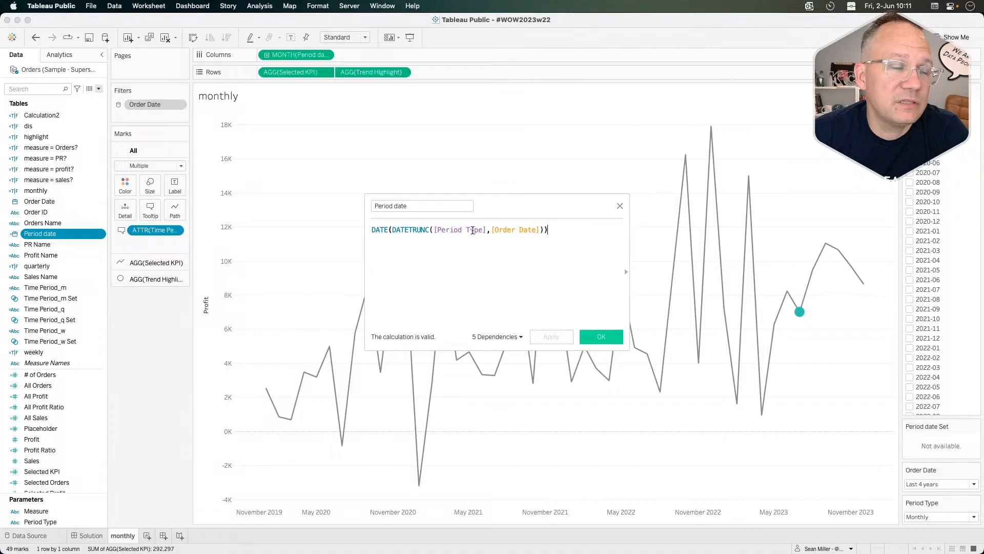
pyautogui.moveTo(486, 229); pyautogui.dragTo(437, 230)
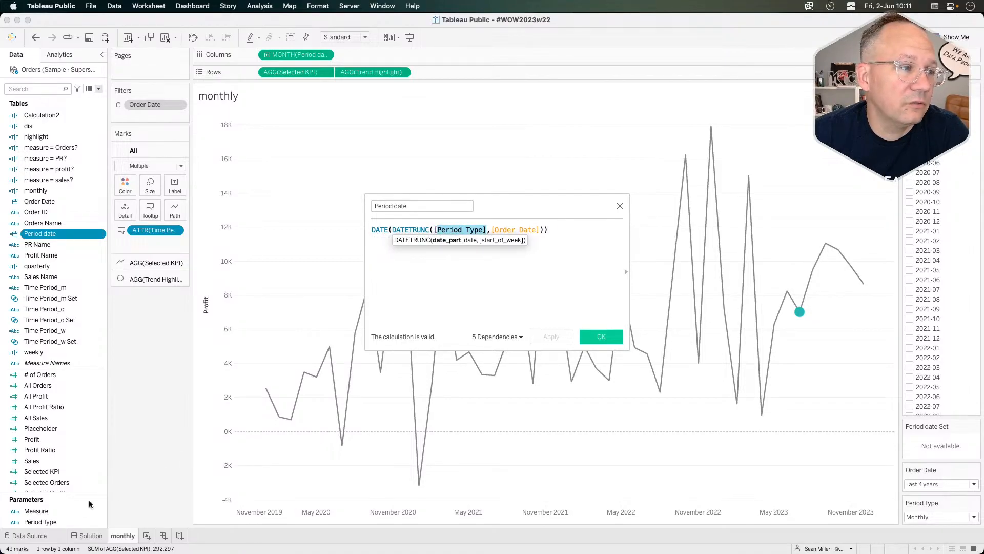
# Step: Examine the Period Type parameter's allowable values, and leave both the parameter and the Period date calculation without changes
pyautogui.rightClick(57, 517)
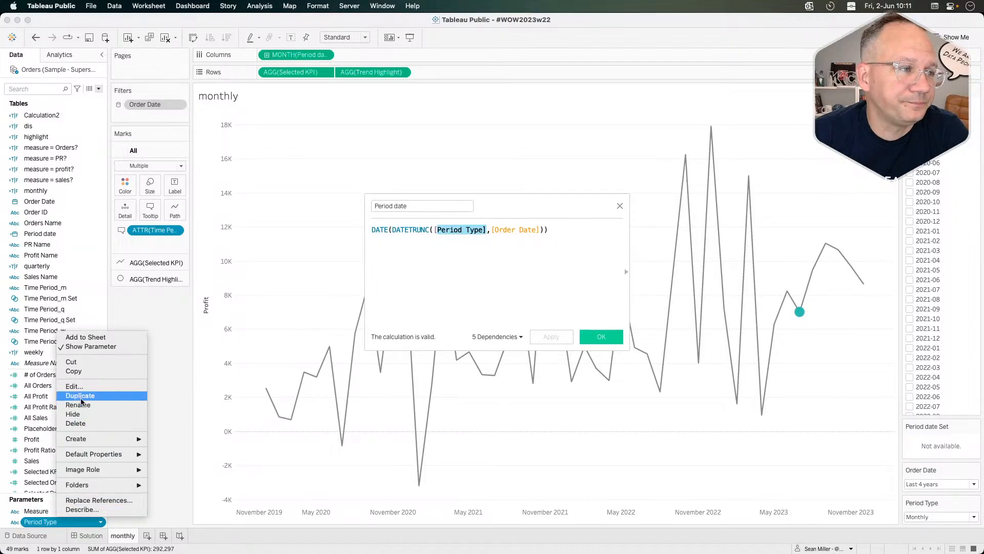
pyautogui.click(86, 387)
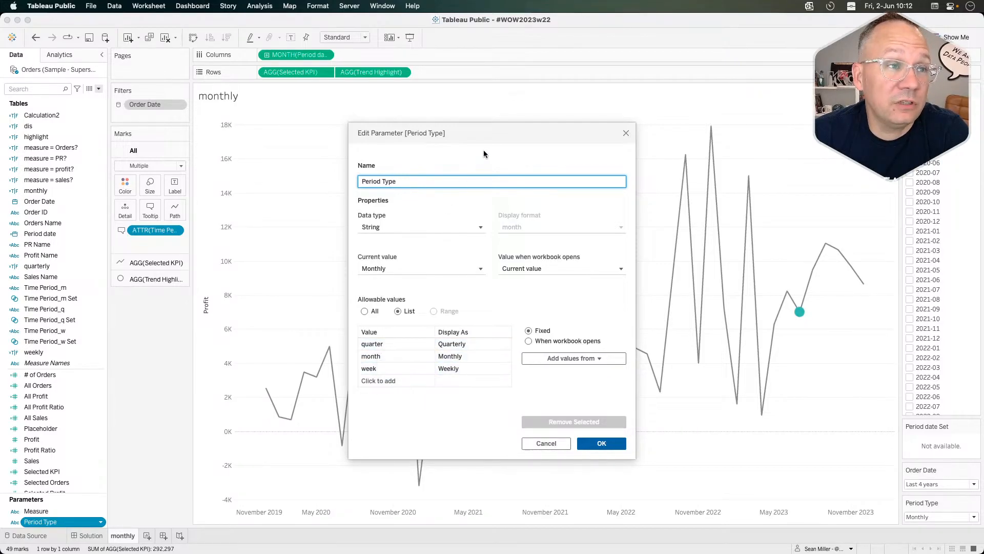
pyautogui.moveTo(494, 135); pyautogui.dragTo(693, 133)
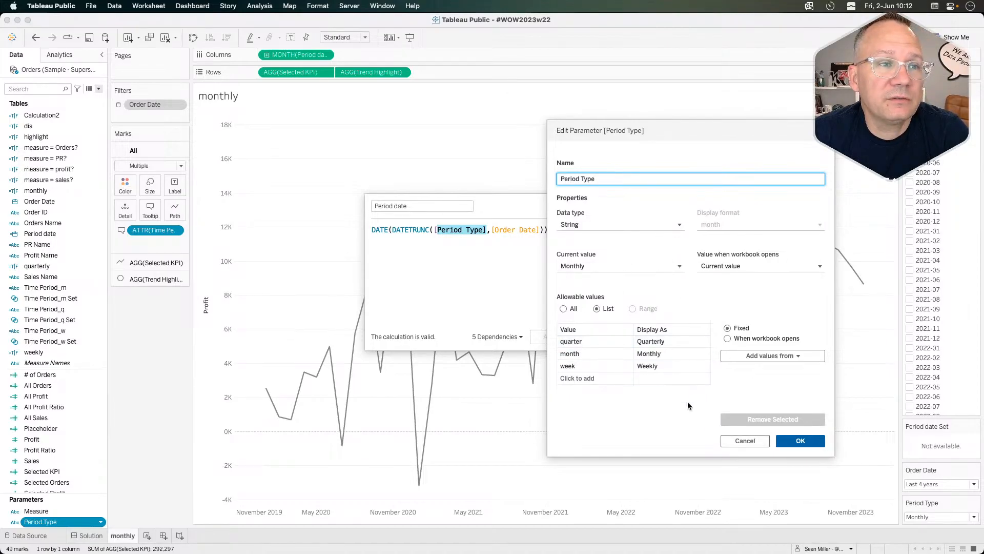
pyautogui.click(745, 442)
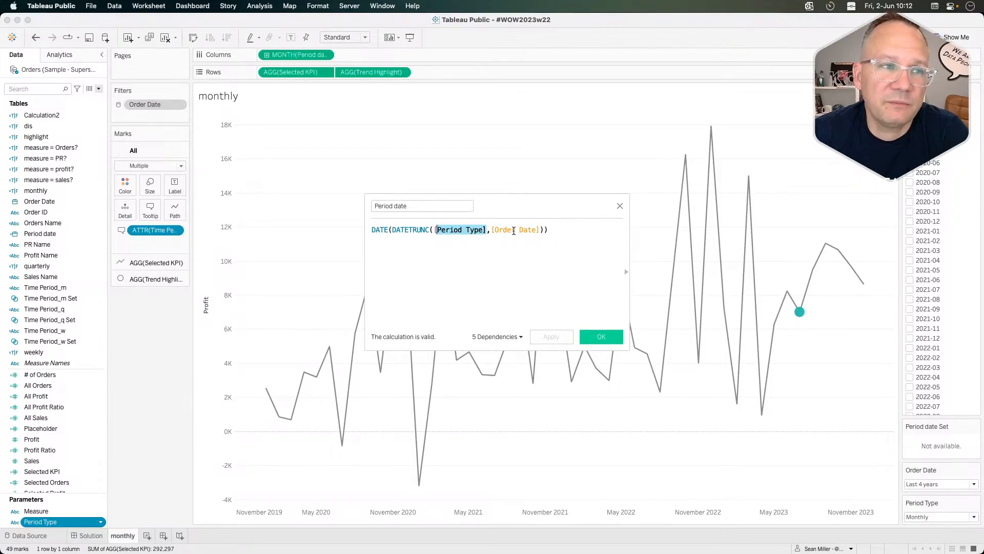
pyautogui.click(621, 206)
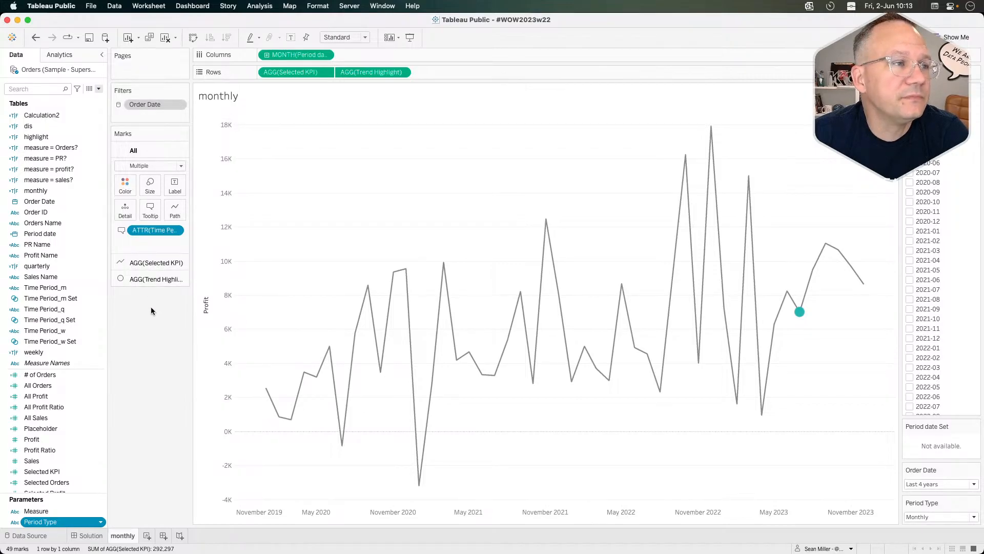
# Step: Switch the Period Type parameter to Quarterly to preview the profit trend, and return it to Monthly
pyautogui.moveTo(332, 357)
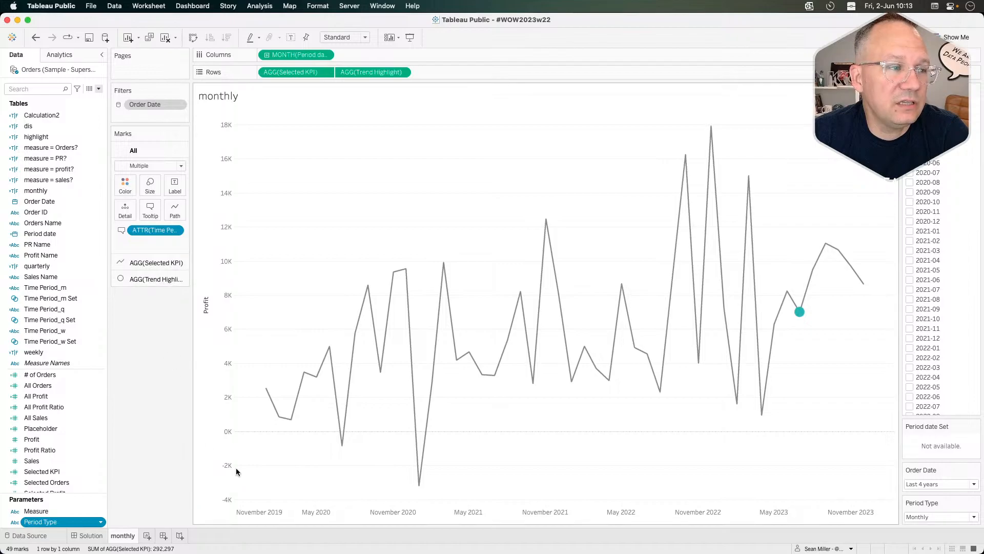
pyautogui.click(973, 518)
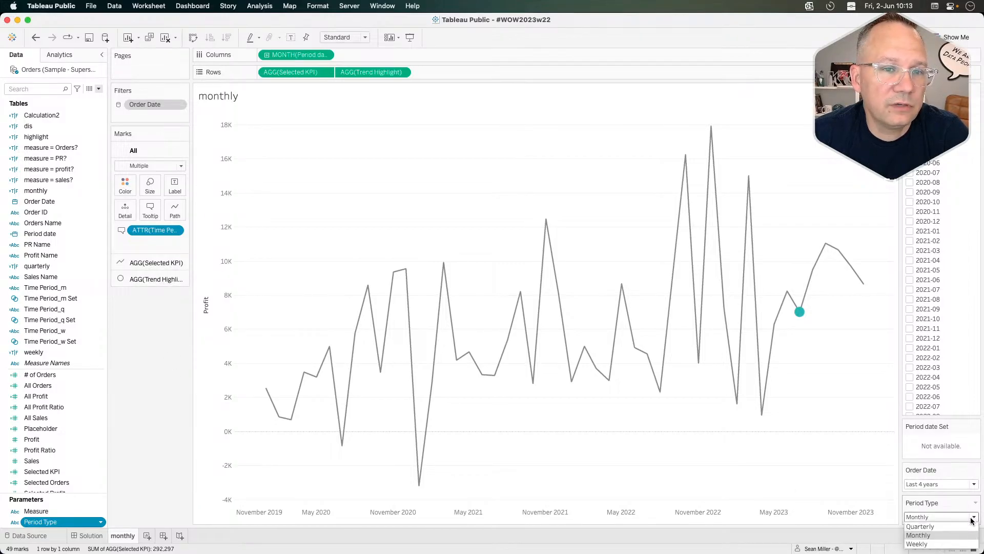
pyautogui.click(934, 527)
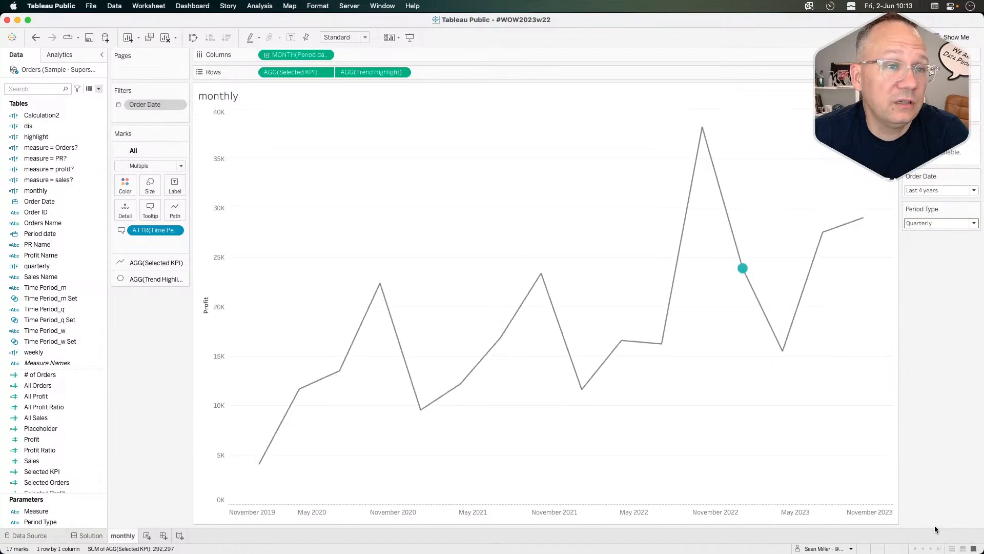
pyautogui.click(949, 223)
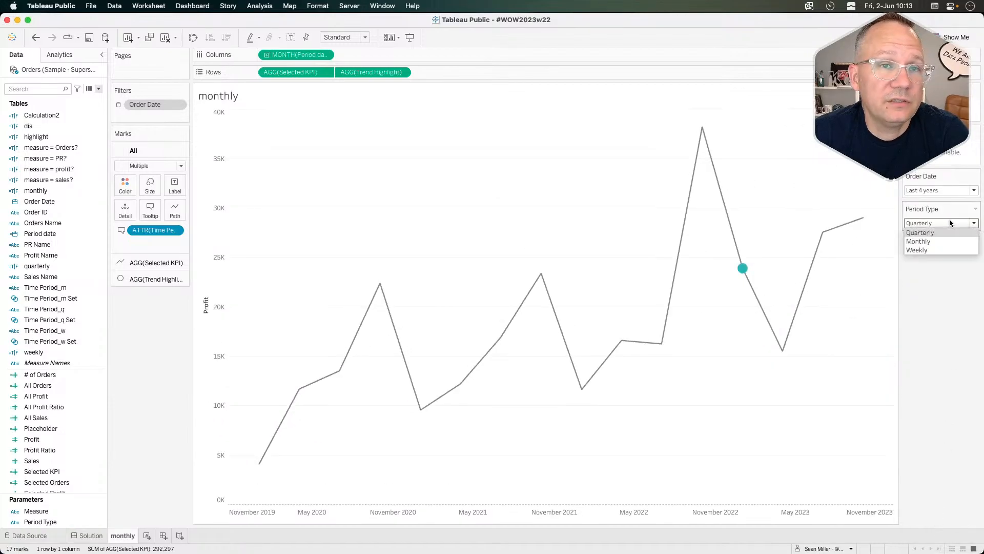
pyautogui.click(933, 241)
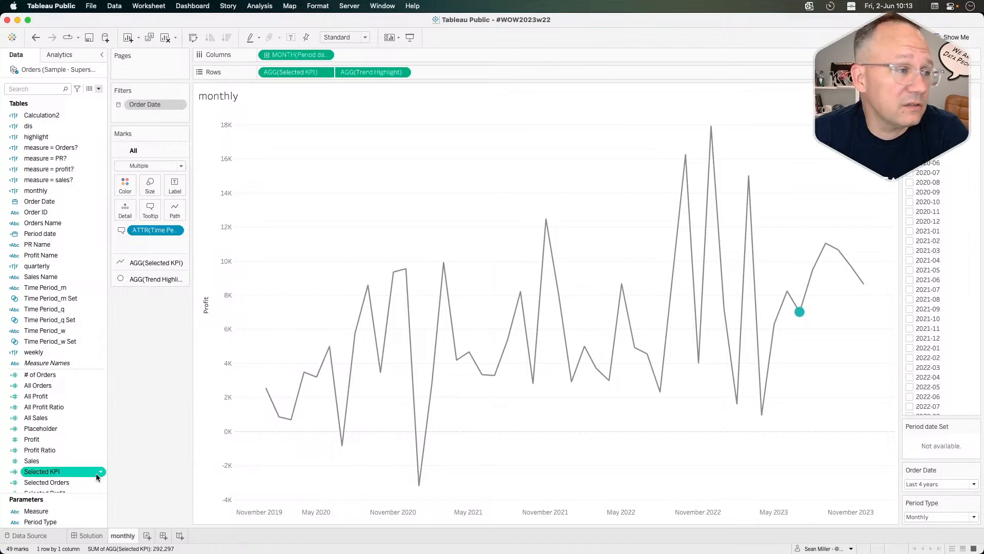
# Step: Inspect the Measure parameter's data type, current value and allowable values, and close it without changes
pyautogui.click(44, 511)
pyautogui.rightClick(45, 511)
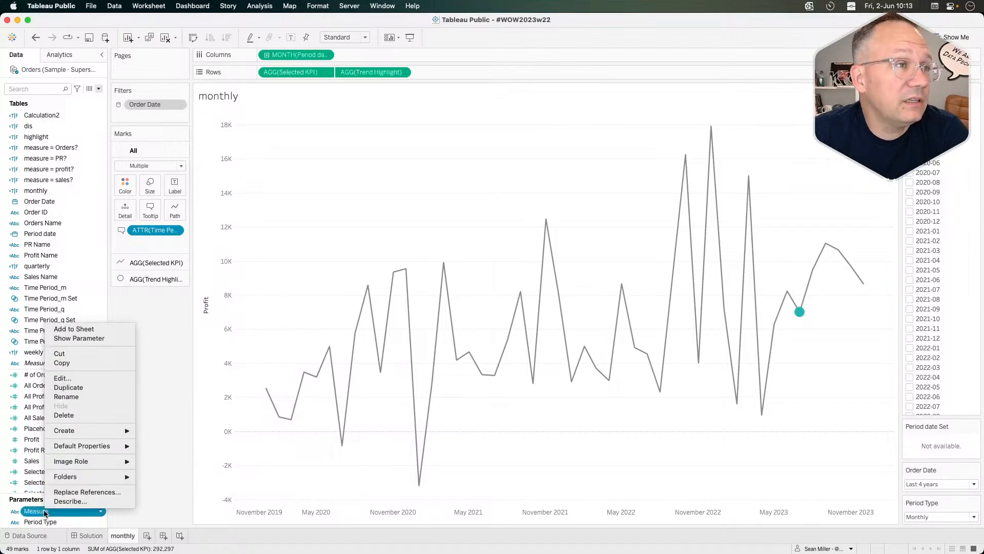
pyautogui.click(58, 377)
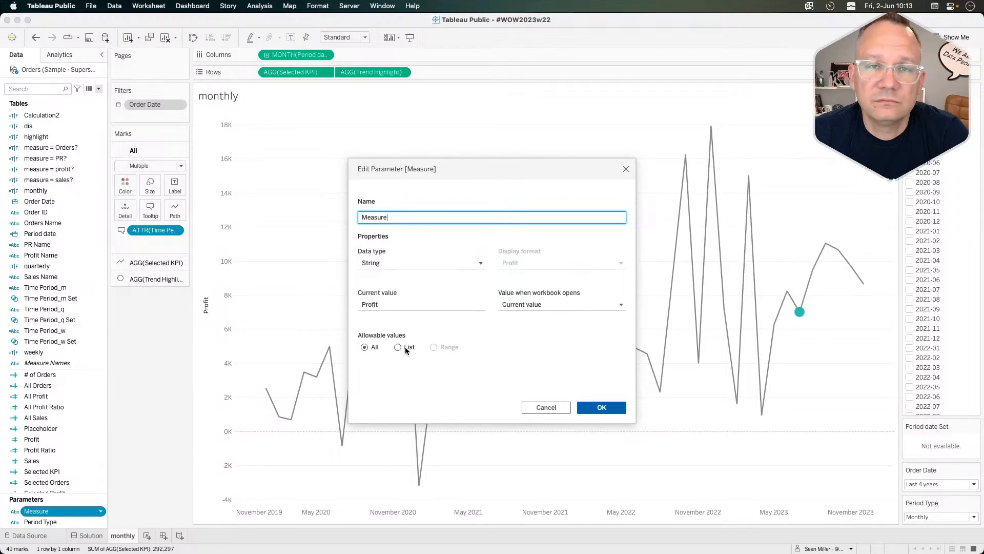
pyautogui.click(626, 169)
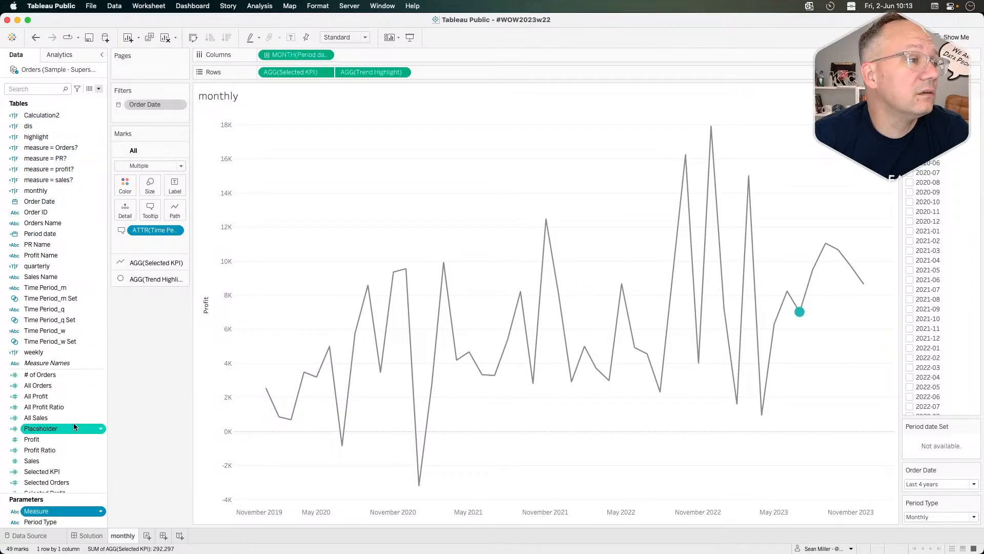
# Step: Review the CASE formula of the Selected KPI calculated field and close it without changes
pyautogui.rightClick(76, 472)
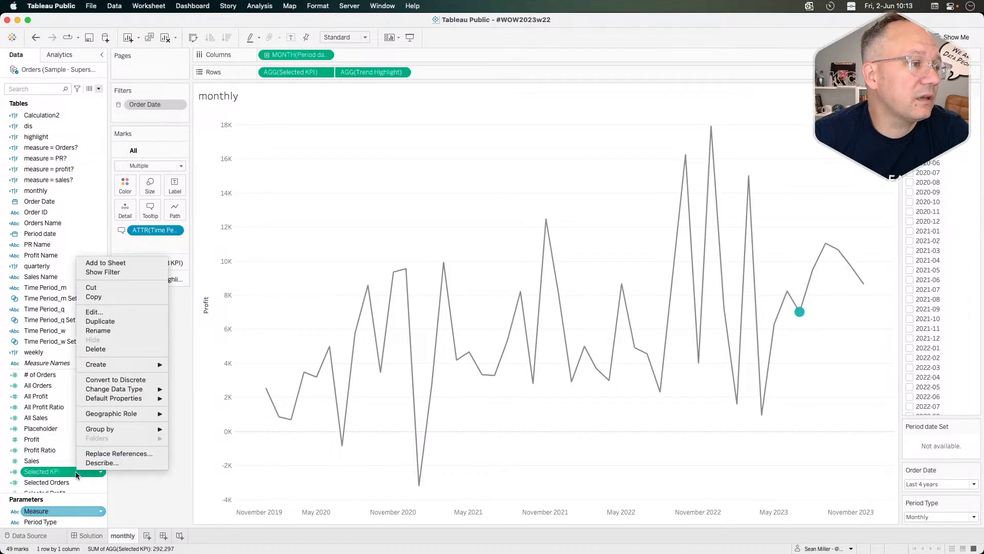
pyautogui.click(103, 313)
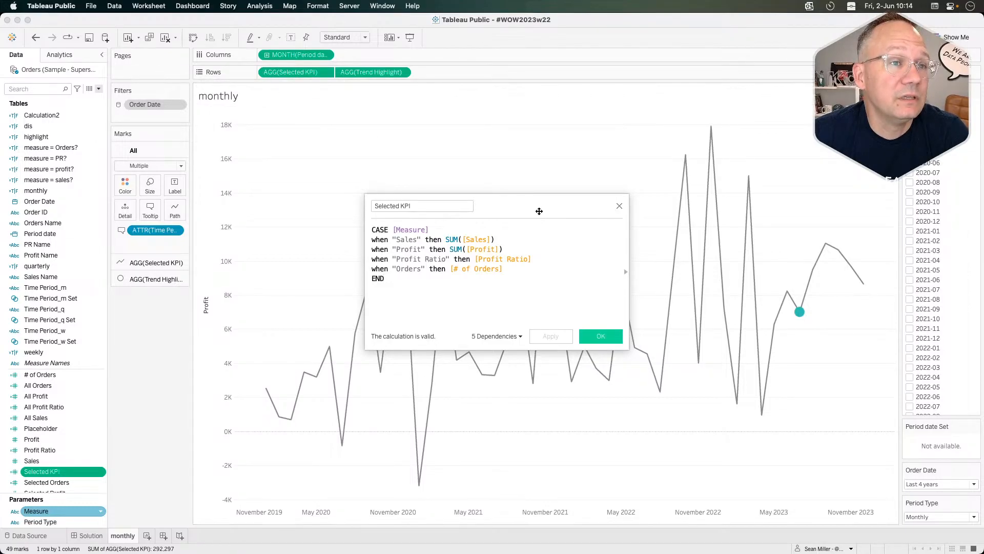
pyautogui.click(619, 206)
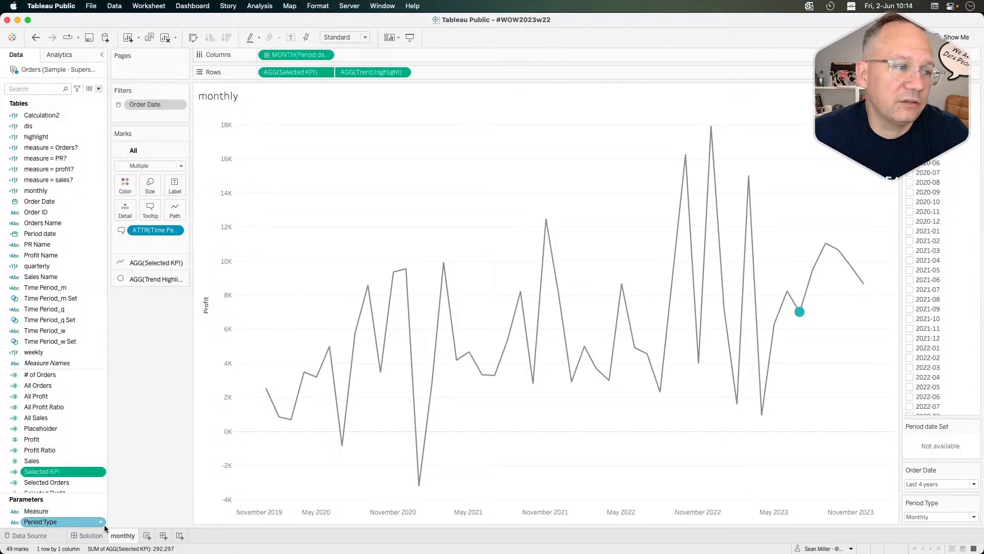
# Step: Open the KPI worksheet from the Solution dashboard and examine the tooltips of the Sales and Profit Ratio figures
pyautogui.click(95, 536)
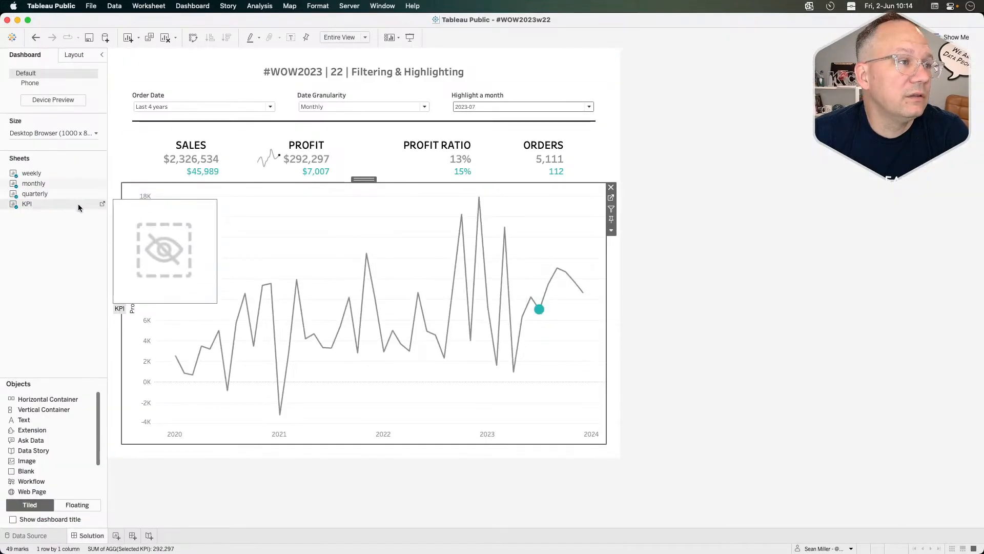
pyautogui.click(102, 206)
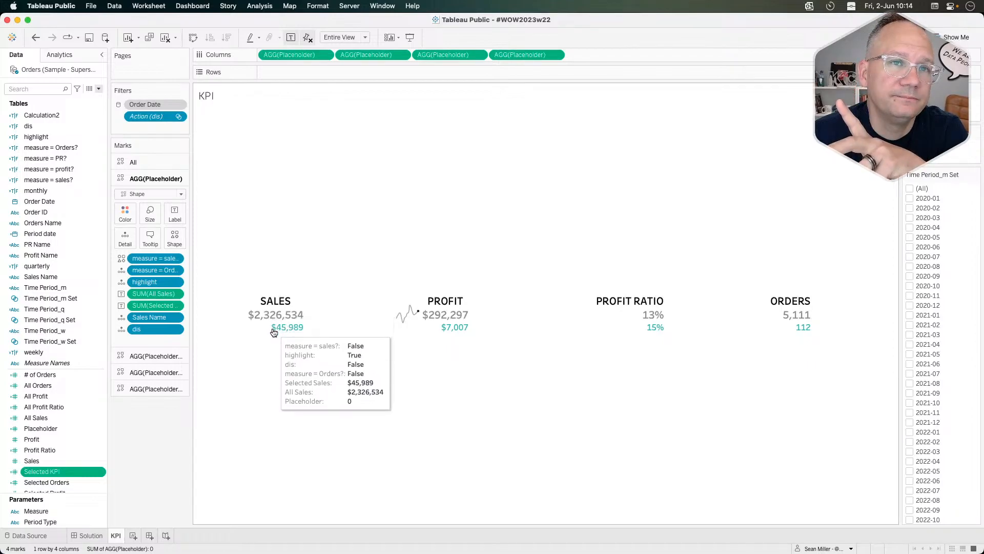
pyautogui.moveTo(273, 318)
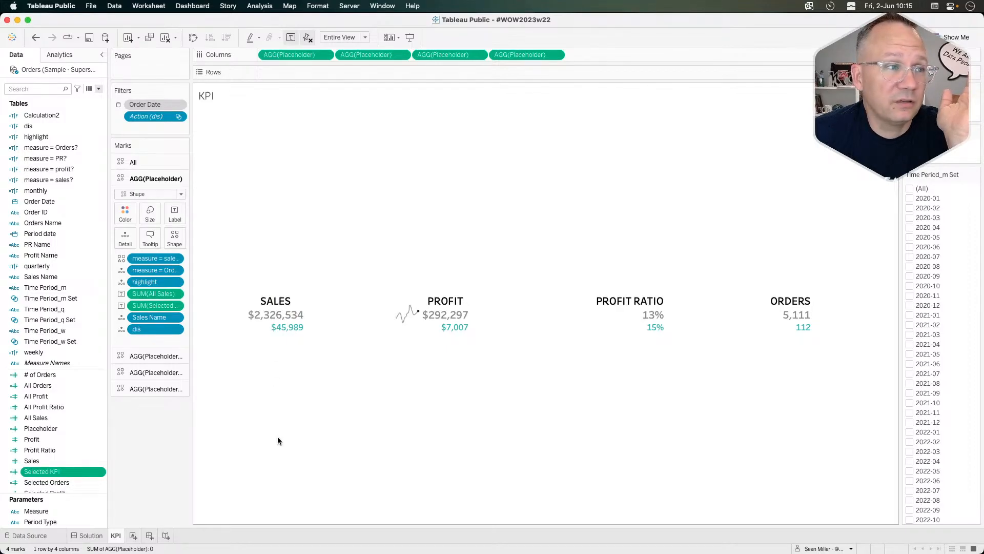
pyautogui.moveTo(232, 313)
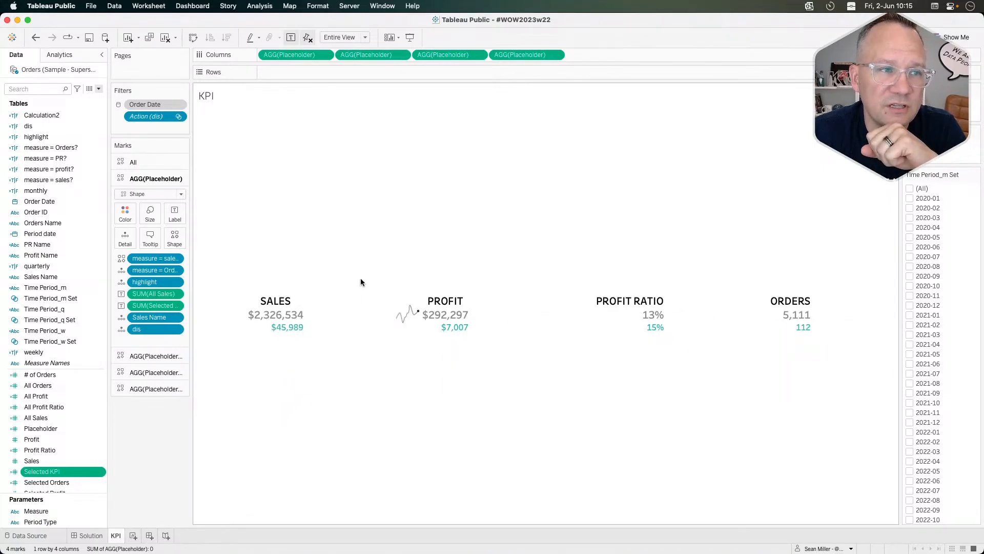
pyautogui.moveTo(633, 315)
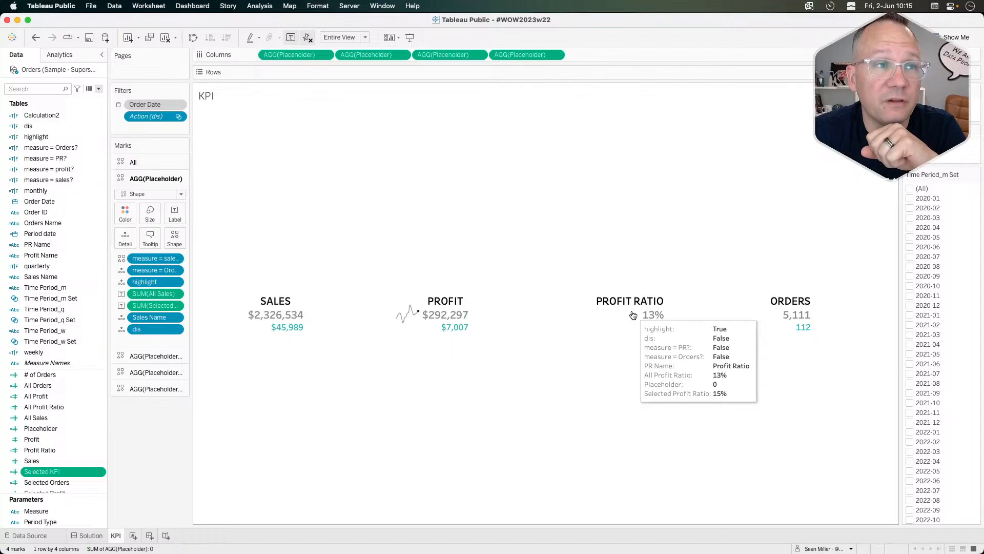
pyautogui.moveTo(304, 305)
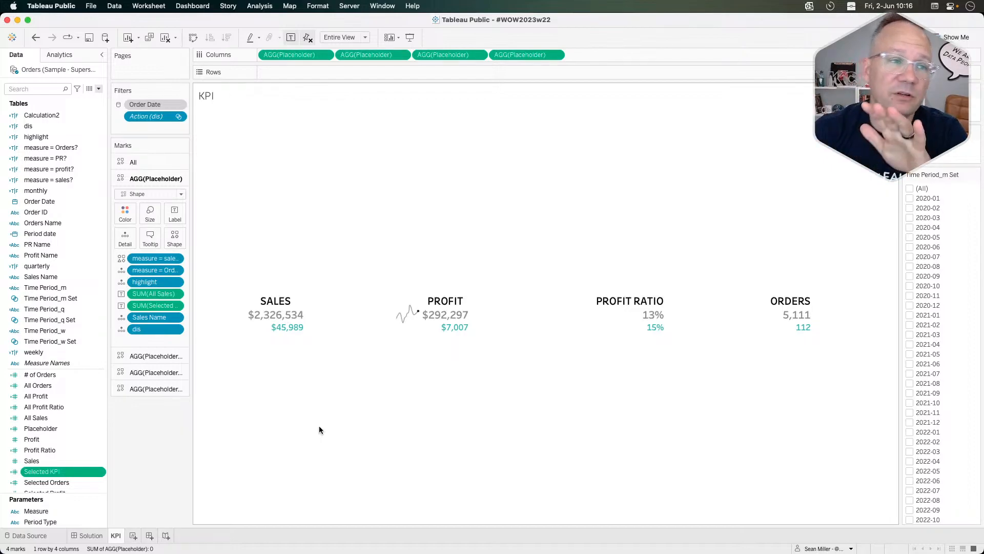
pyautogui.moveTo(268, 327)
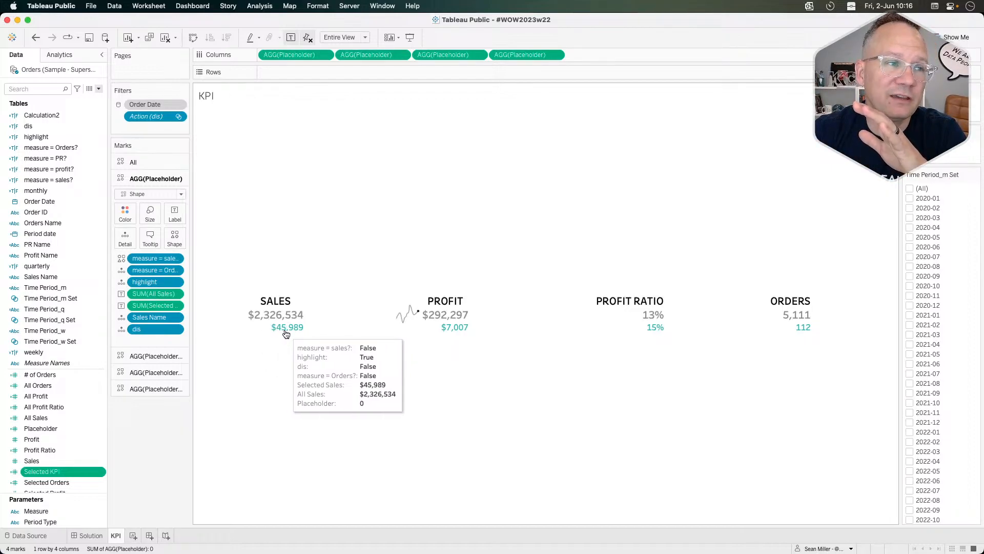
pyautogui.moveTo(428, 326)
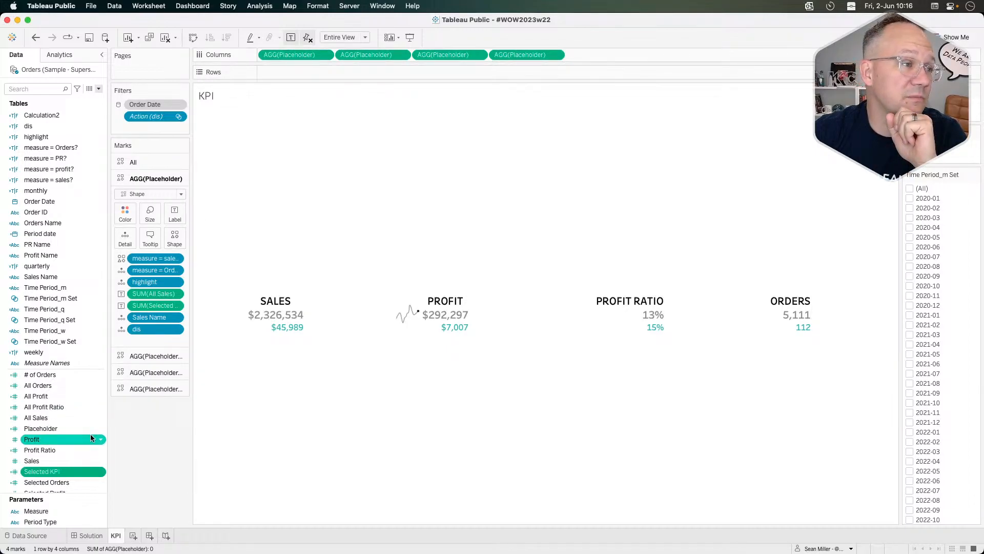
# Step: Review the formula of the Placeholder calculated field and close it without changes
pyautogui.rightClick(58, 429)
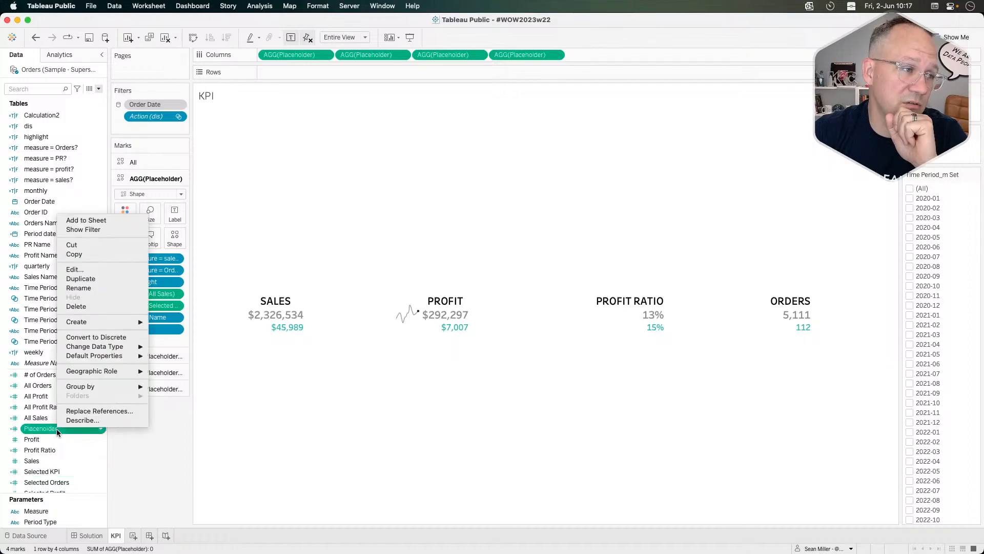
pyautogui.click(73, 270)
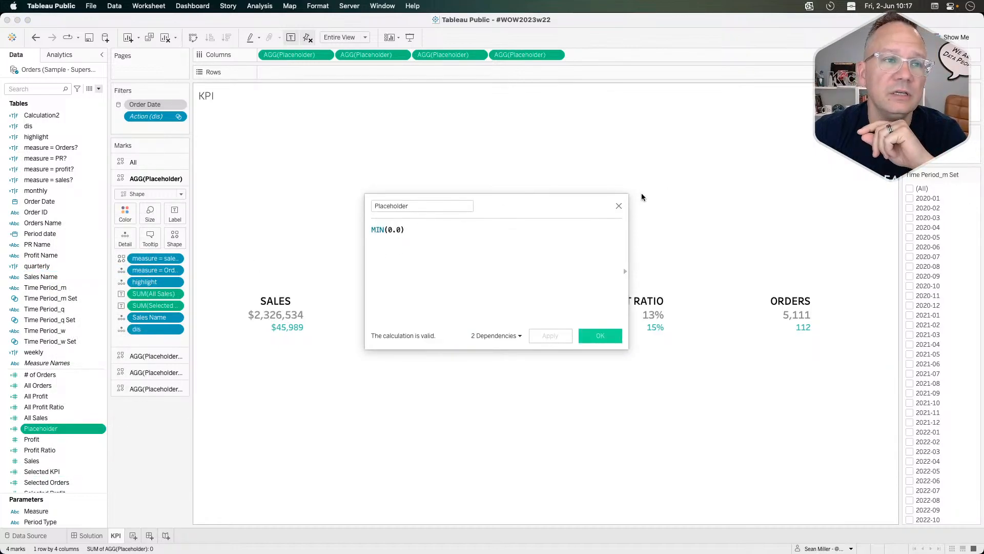
pyautogui.click(618, 205)
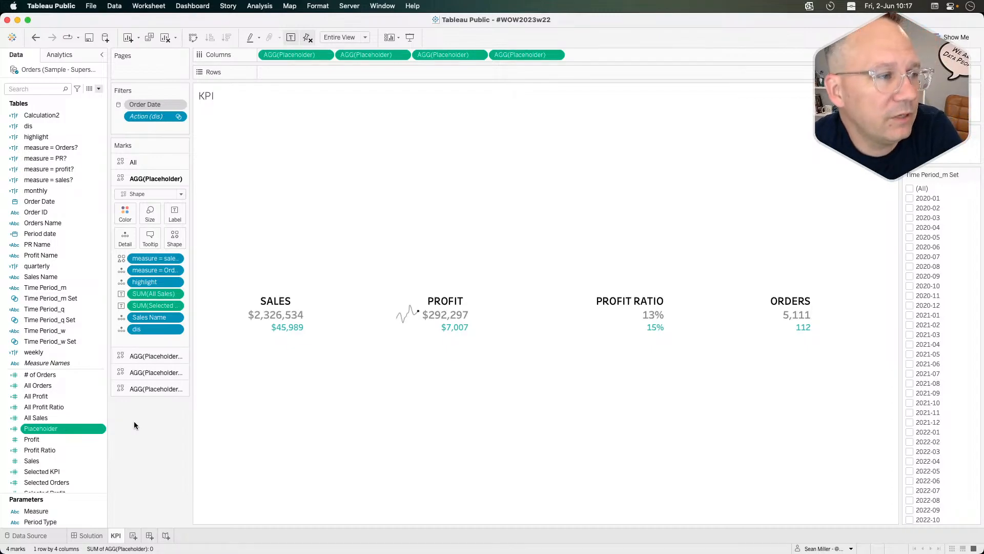
# Step: Open the All Sales calculated field, mark its entire formula for review, and close it without changes
pyautogui.keyDown('super'); pyautogui.click(54, 417); pyautogui.keyUp('super')
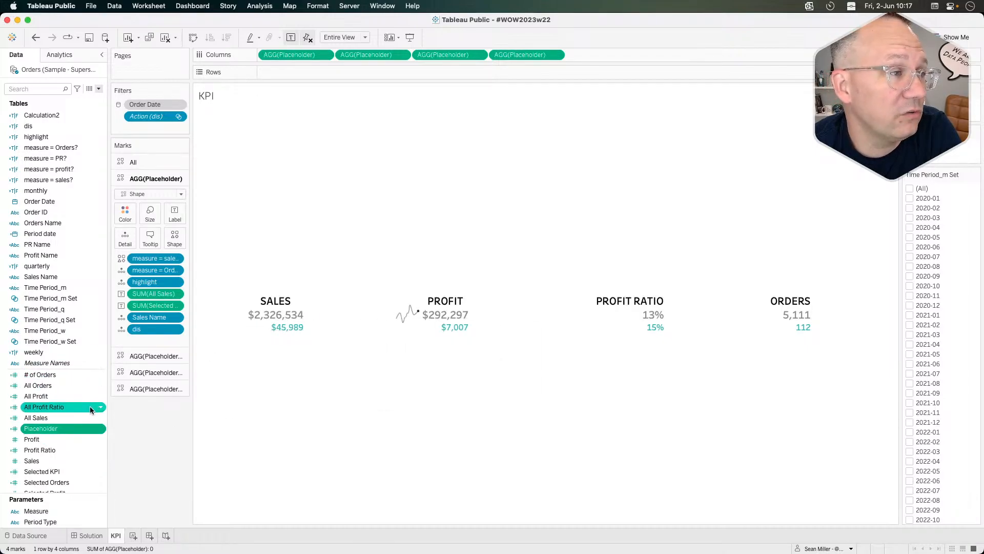
pyautogui.rightClick(62, 418)
pyautogui.click(89, 250)
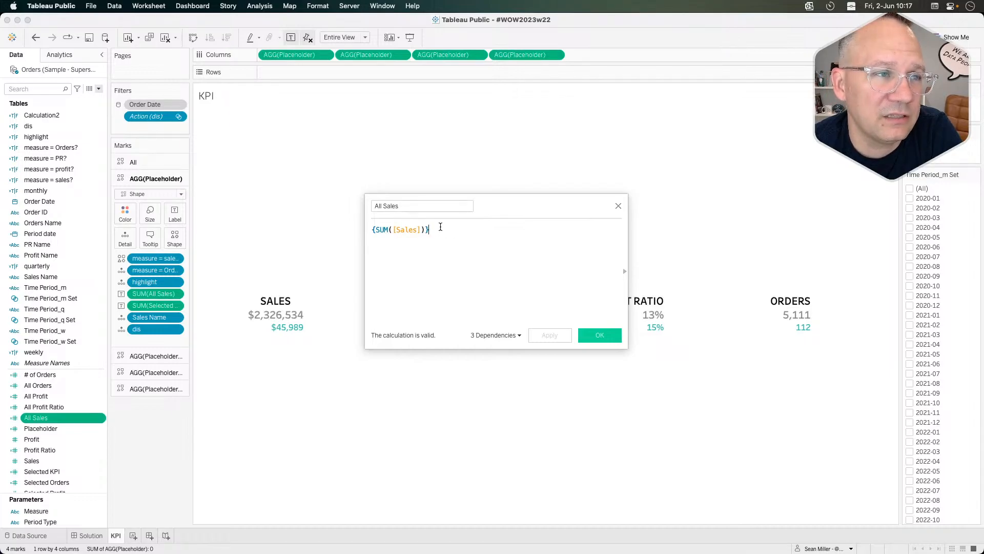
pyautogui.moveTo(440, 228); pyautogui.dragTo(364, 230)
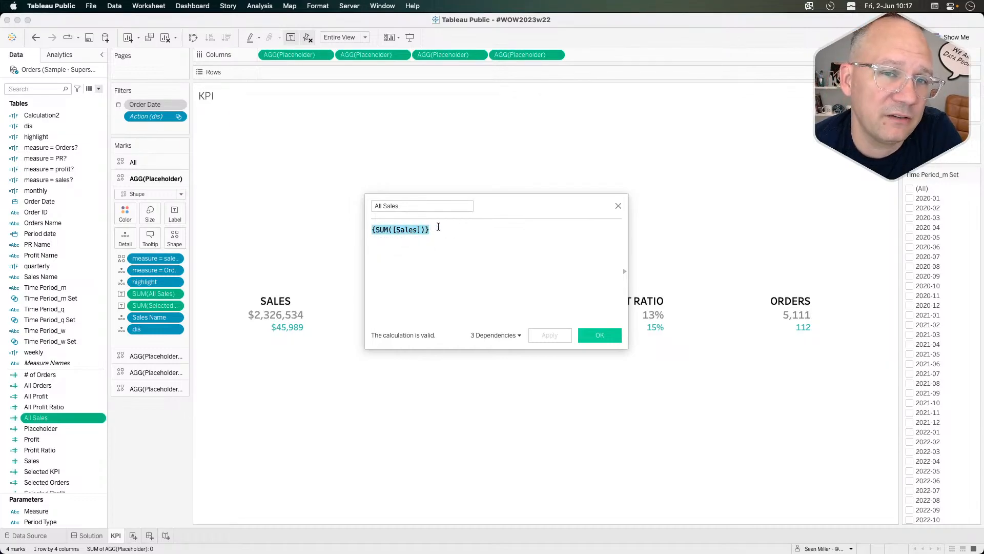
pyautogui.click(518, 224)
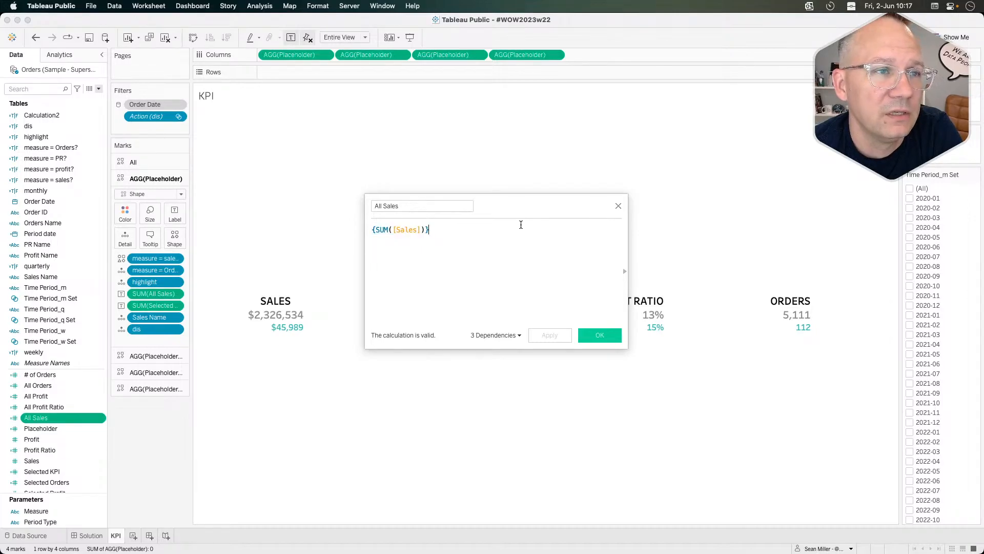
pyautogui.click(619, 205)
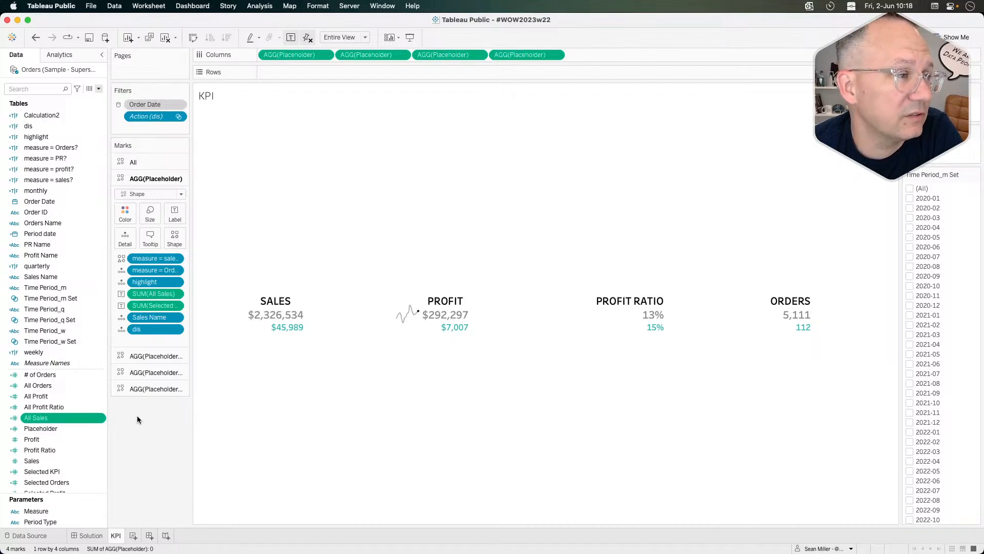
# Step: Check the selected month in the Time Period_m Set, and review the Selected Sales formula without changing it
pyautogui.scroll(-3, 68, 439)
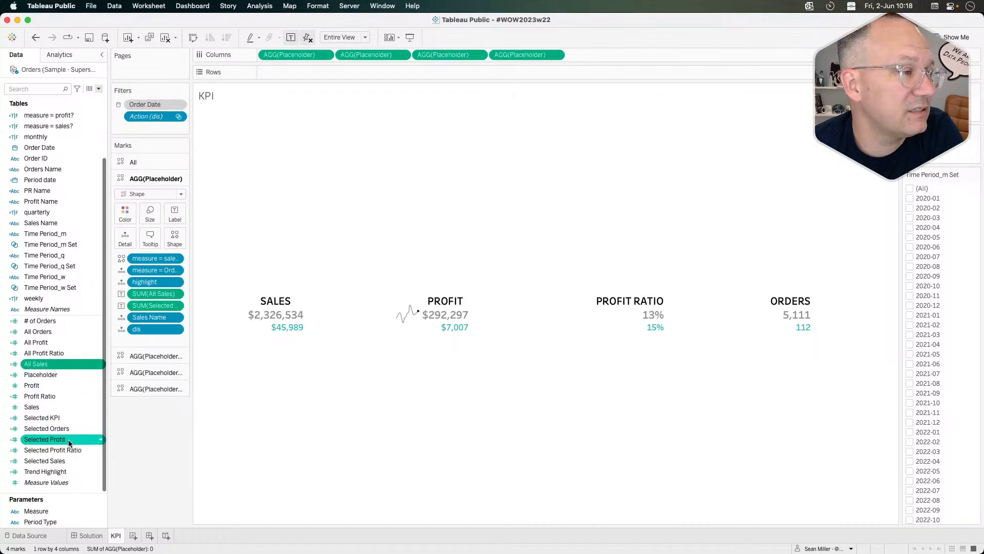
pyautogui.scroll(-5, 928, 441)
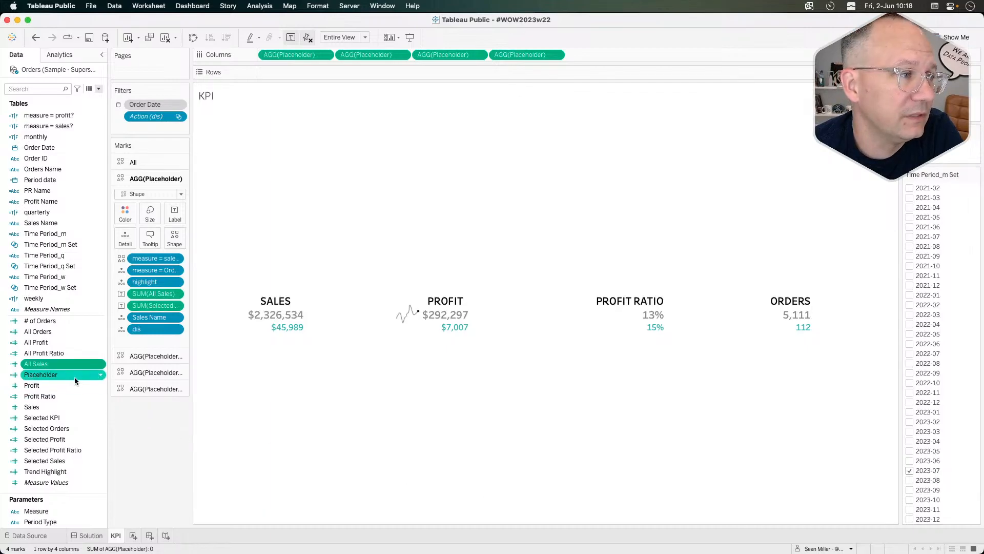
pyautogui.rightClick(56, 461)
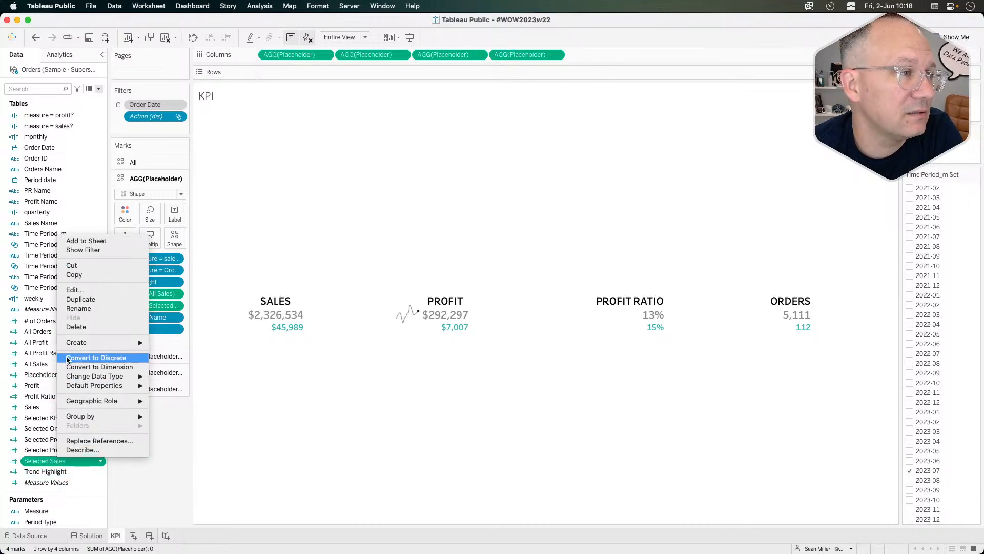
pyautogui.click(75, 290)
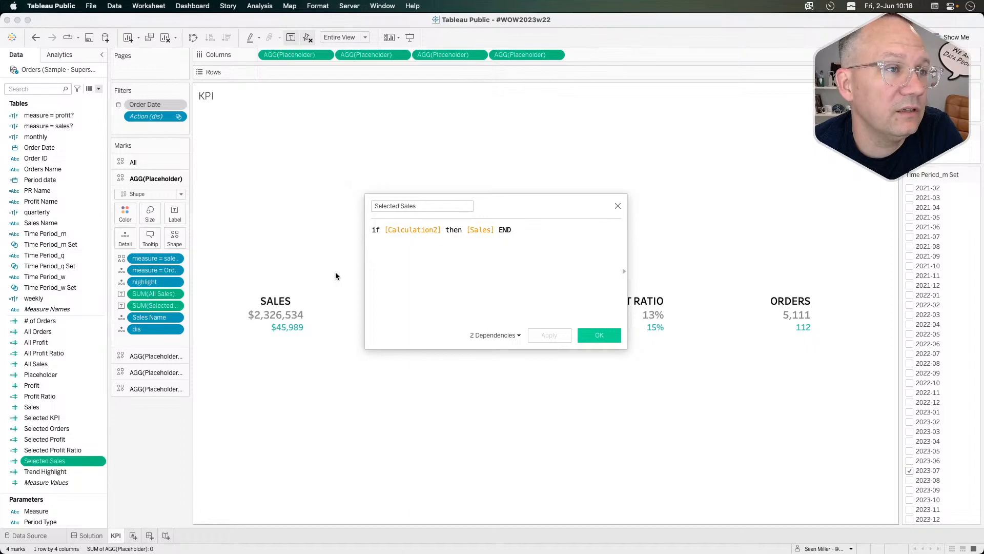
pyautogui.click(618, 206)
# Step: Open the Calculation2 field and rename it Time Period Set, keeping its formula of the three time period sets
pyautogui.scroll(3, 66, 259)
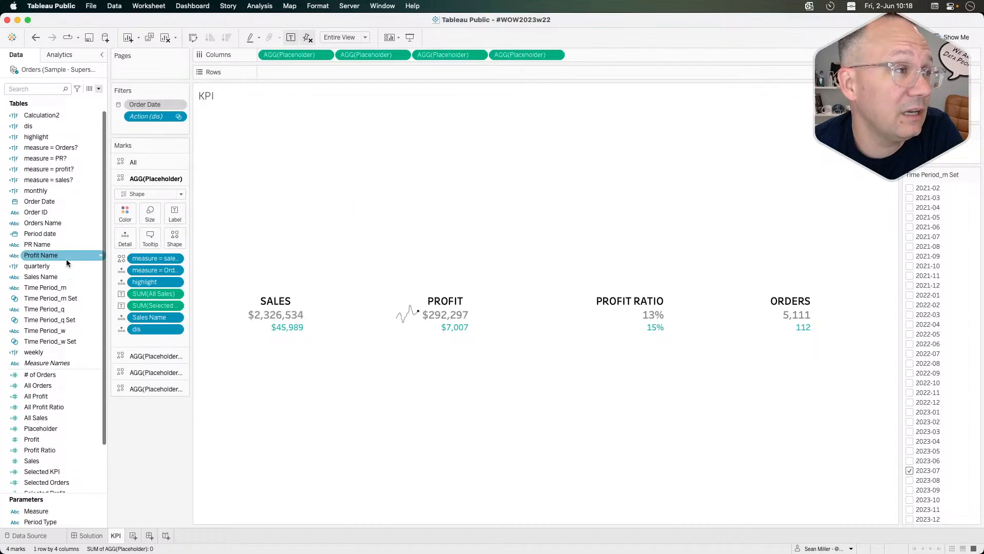
pyautogui.rightClick(61, 119)
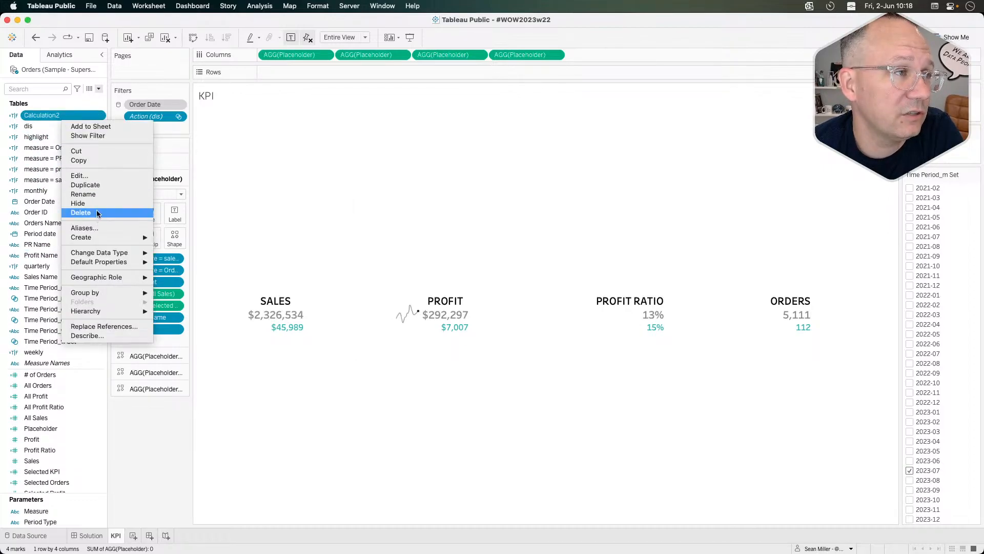
pyautogui.click(89, 179)
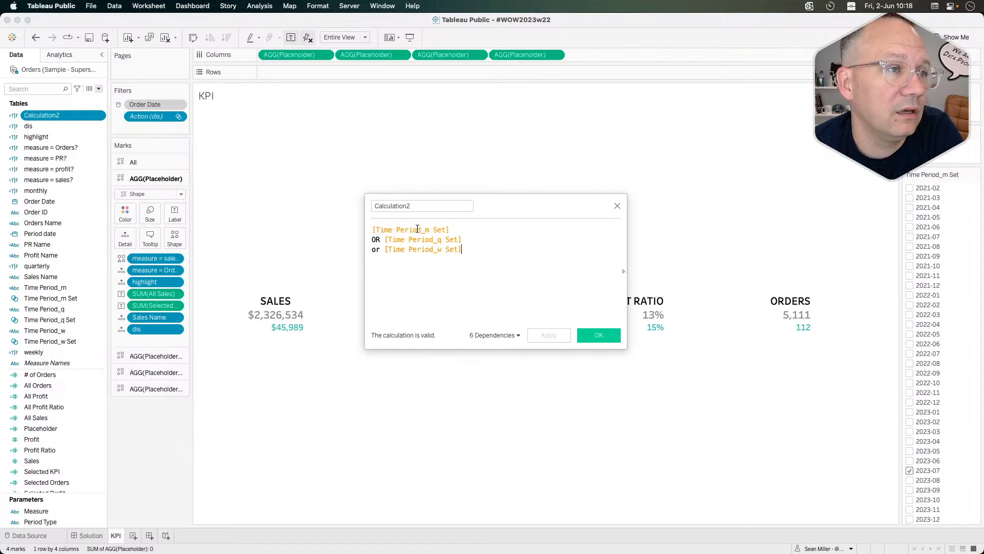
pyautogui.click(414, 205)
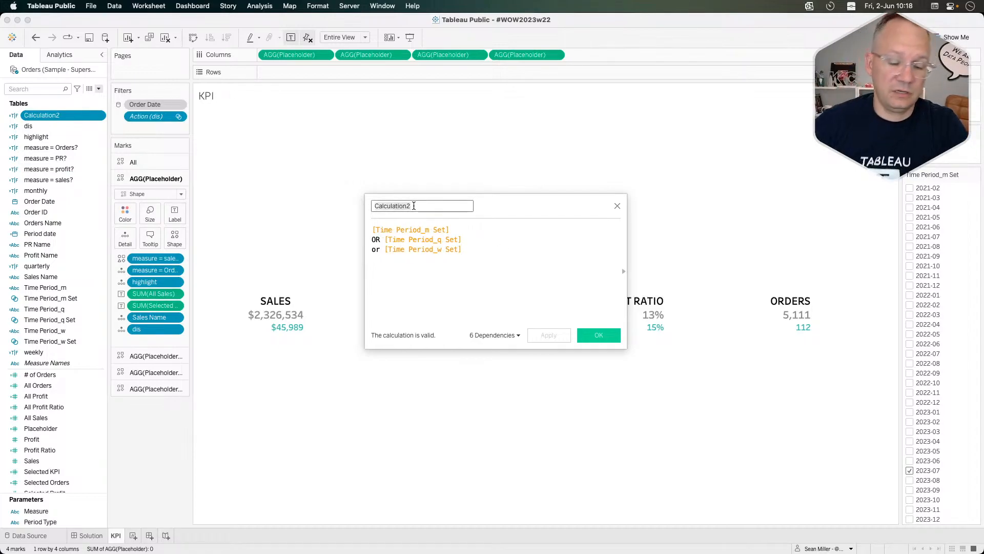
pyautogui.write('Time Period Set')
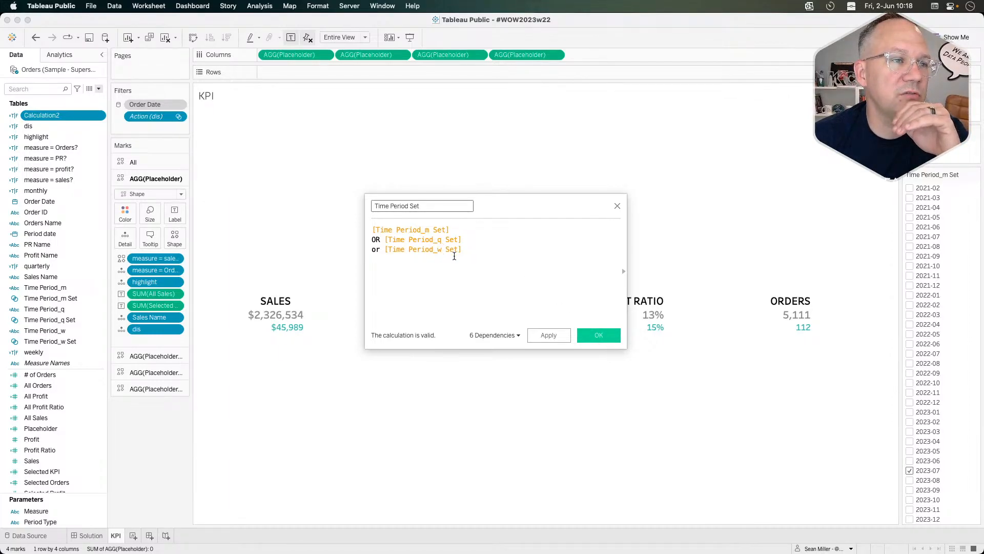
pyautogui.click(587, 336)
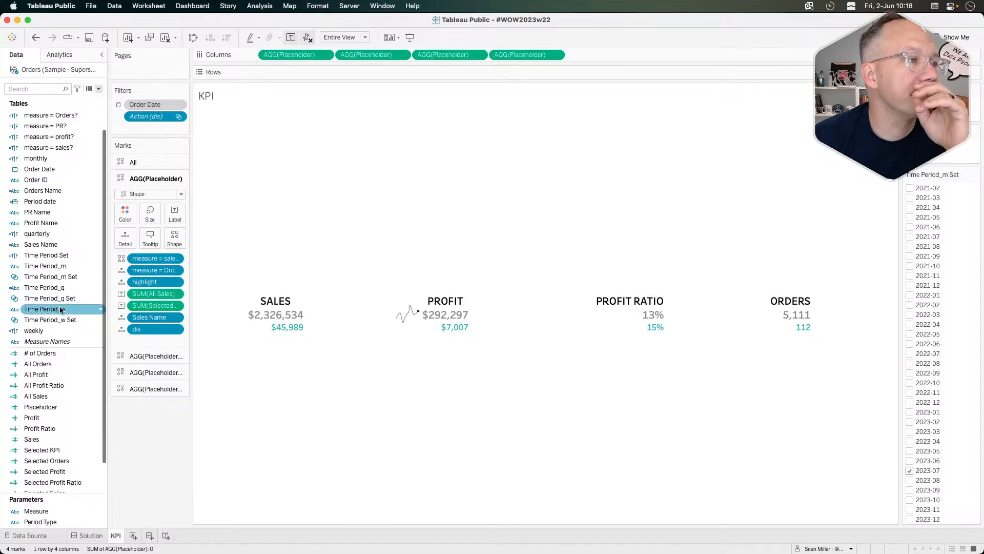
# Step: Open the Time Period_m calculation, widen the editor to show the full formula, mark the month-number IF expression for review, and close it unchanged
pyautogui.click(50, 321)
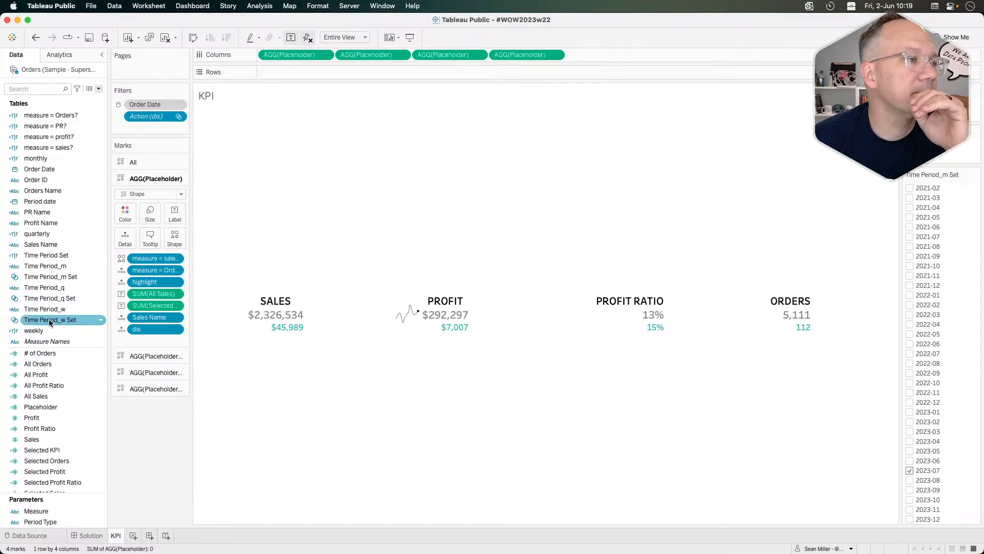
pyautogui.rightClick(54, 269)
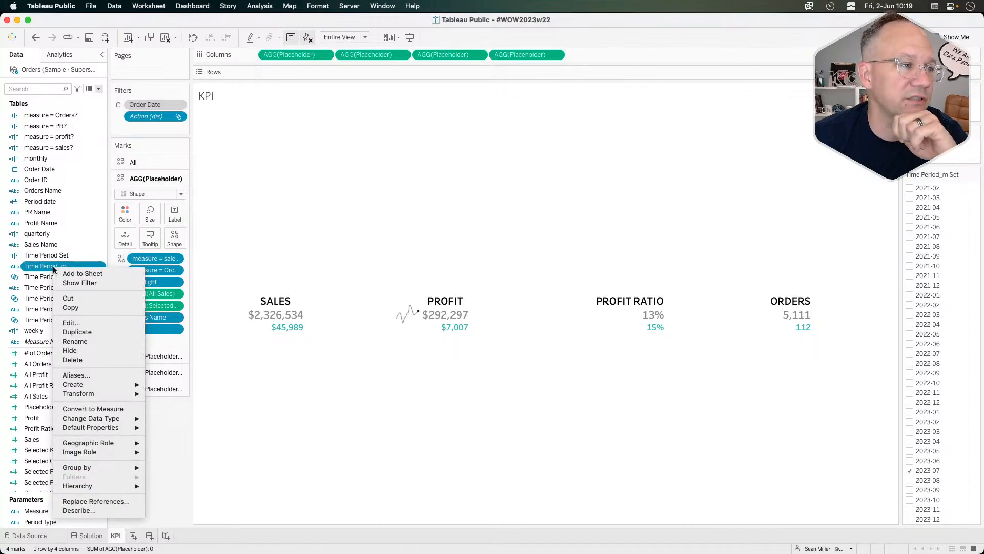
pyautogui.click(80, 322)
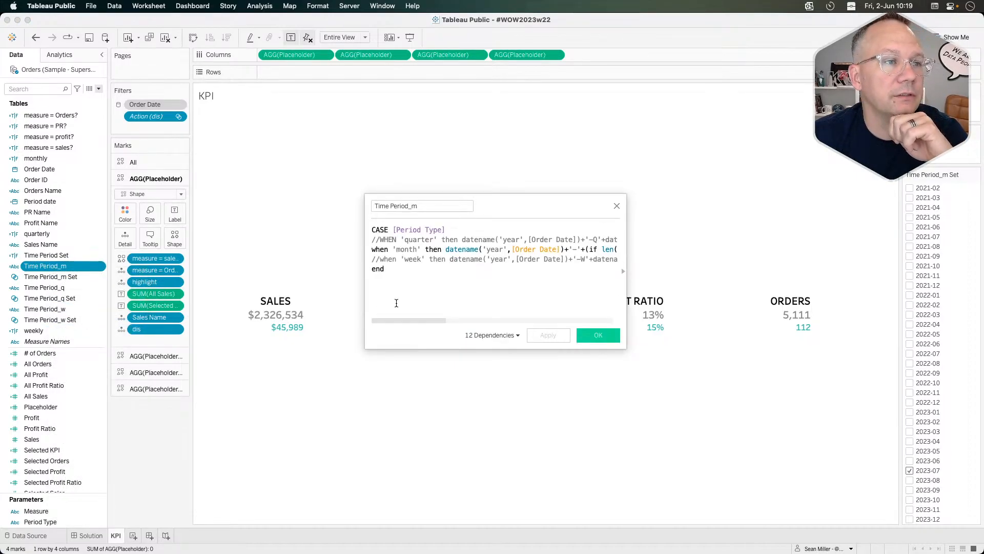
pyautogui.moveTo(366, 291); pyautogui.dragTo(120, 326)
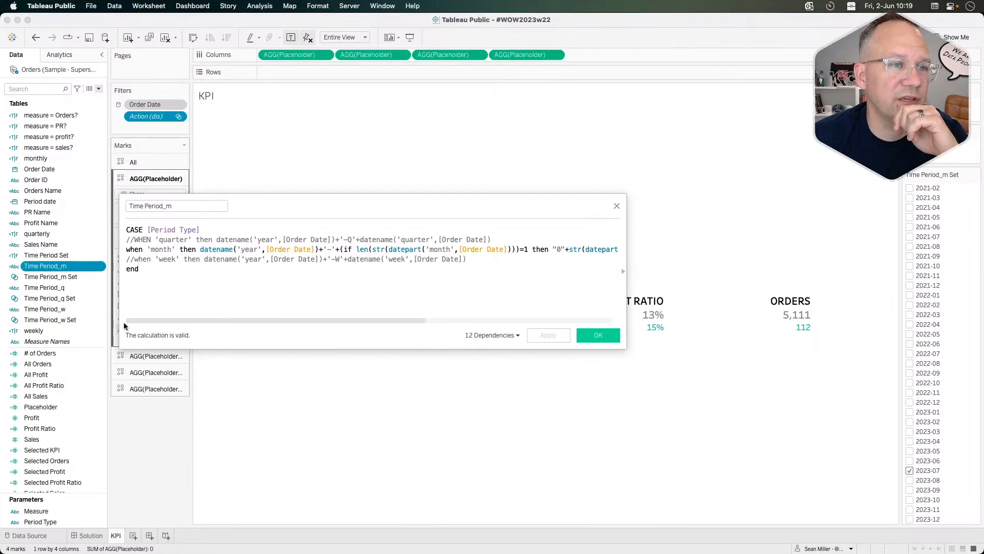
pyautogui.moveTo(626, 300); pyautogui.dragTo(920, 311)
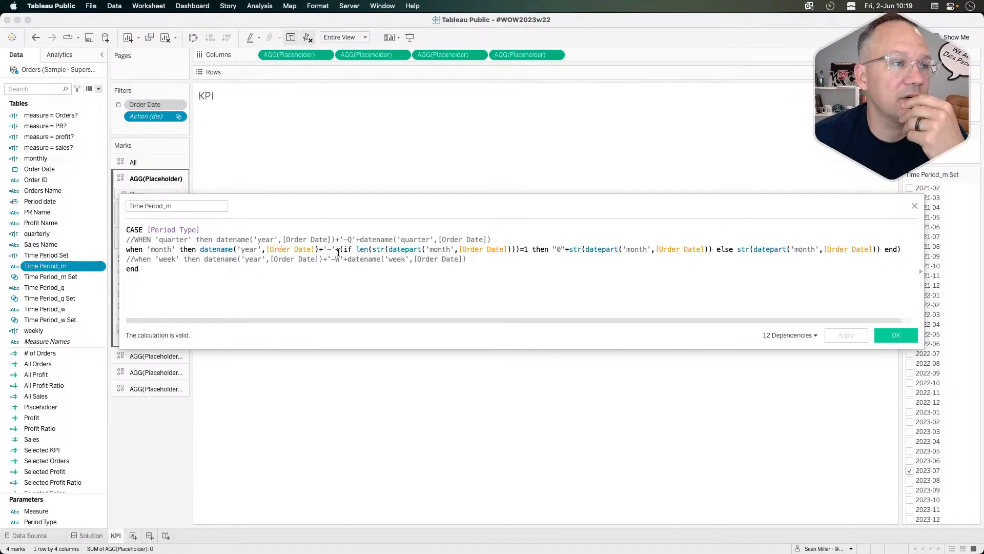
pyautogui.moveTo(339, 249); pyautogui.dragTo(902, 251)
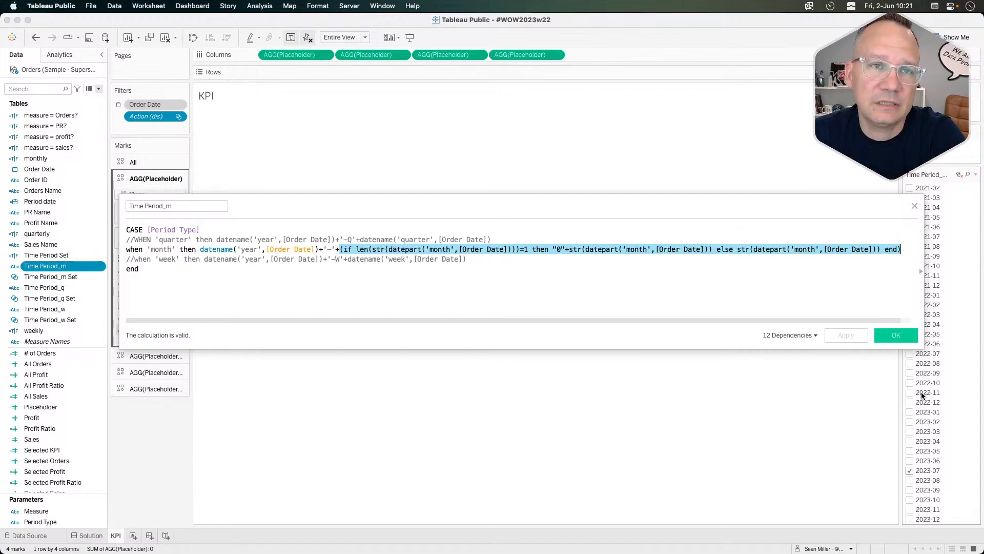
pyautogui.click(916, 207)
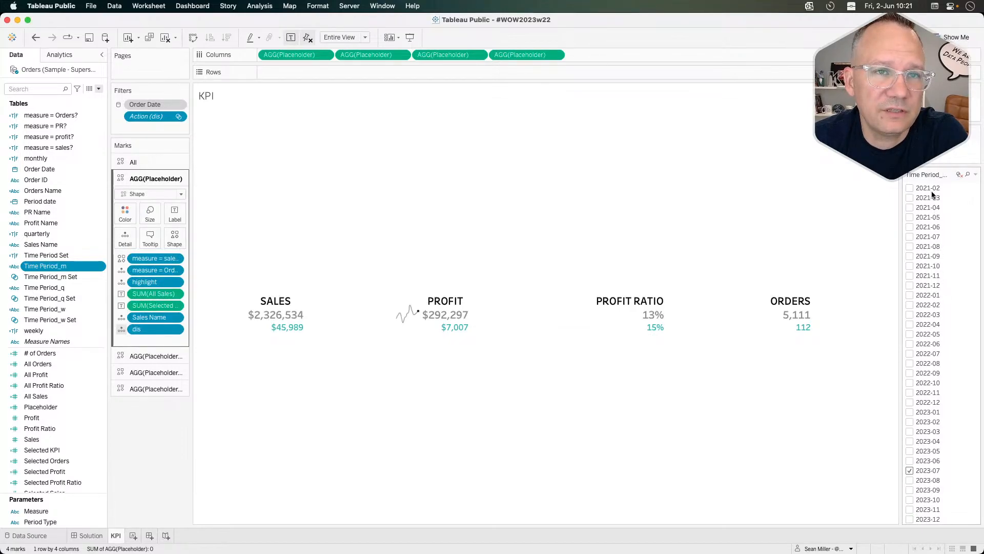
# Step: Review the month values listed in the Time Period_m Set definition and cancel without changes
pyautogui.rightClick(31, 280)
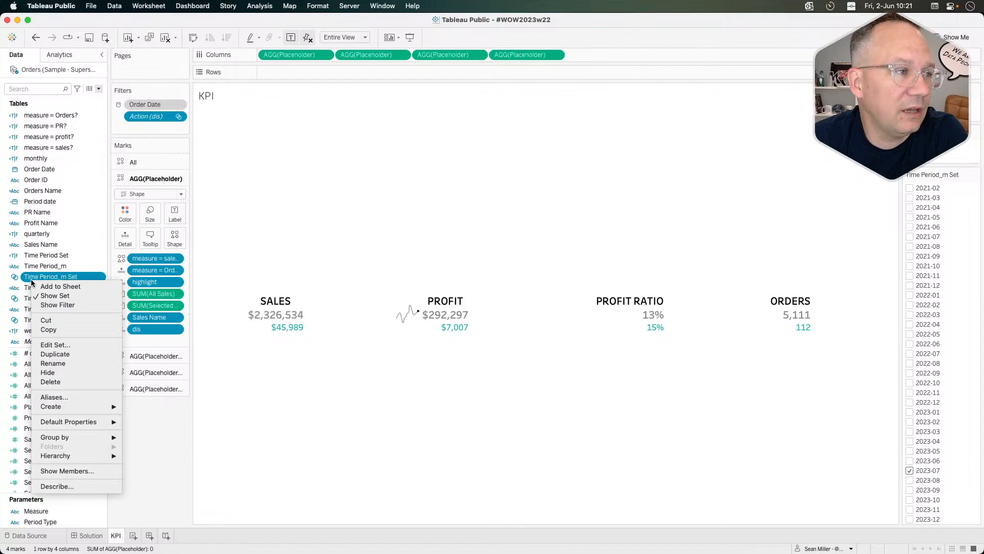
pyautogui.click(46, 345)
pyautogui.scroll(-2, 442, 259)
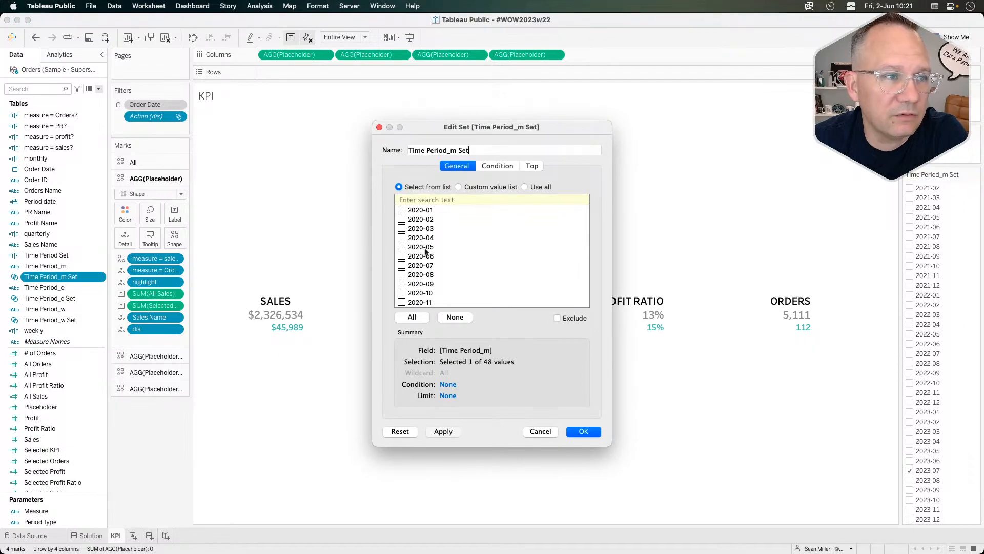
pyautogui.scroll(3, 442, 257)
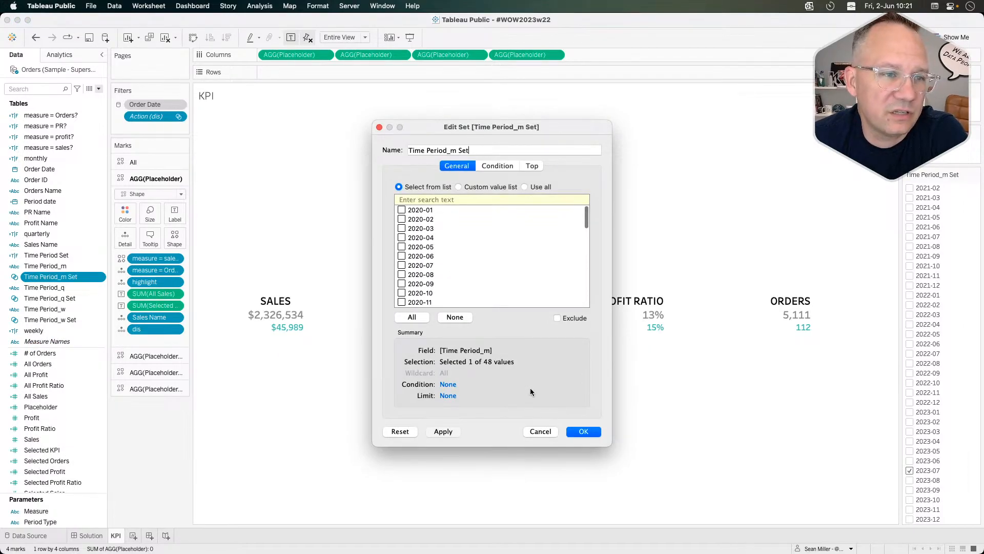
pyautogui.click(545, 431)
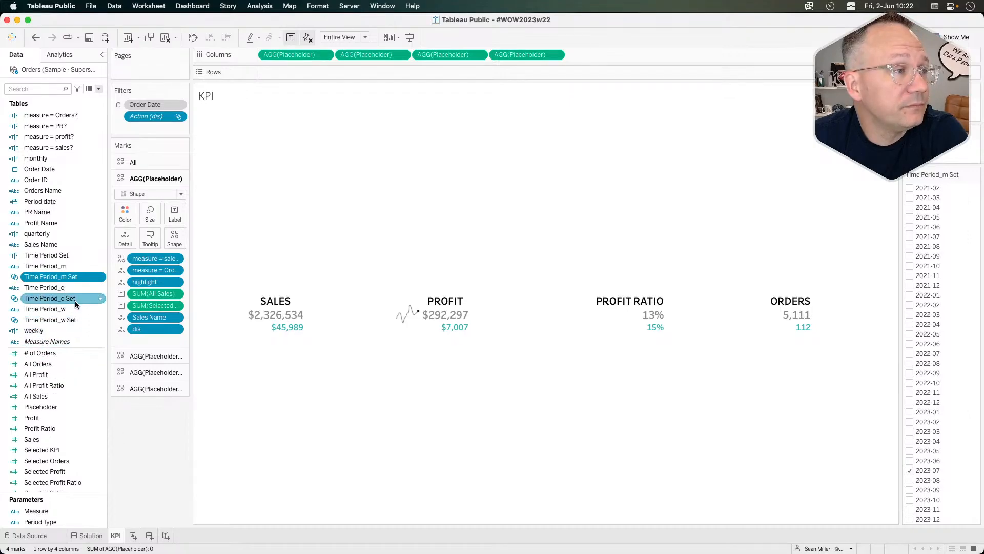
# Step: Review the formula of the Time Period Set calculated field and close it without changes
pyautogui.rightClick(59, 258)
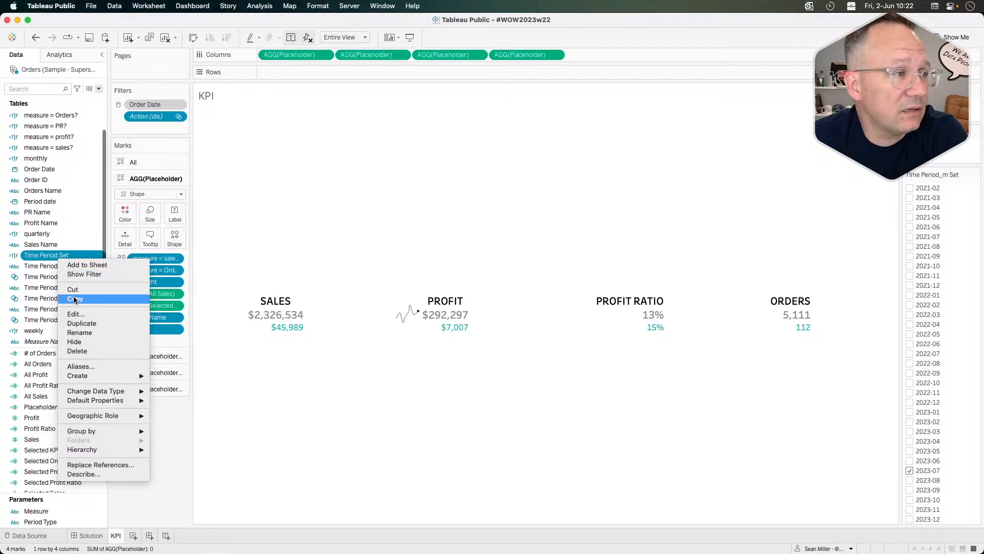
pyautogui.click(78, 314)
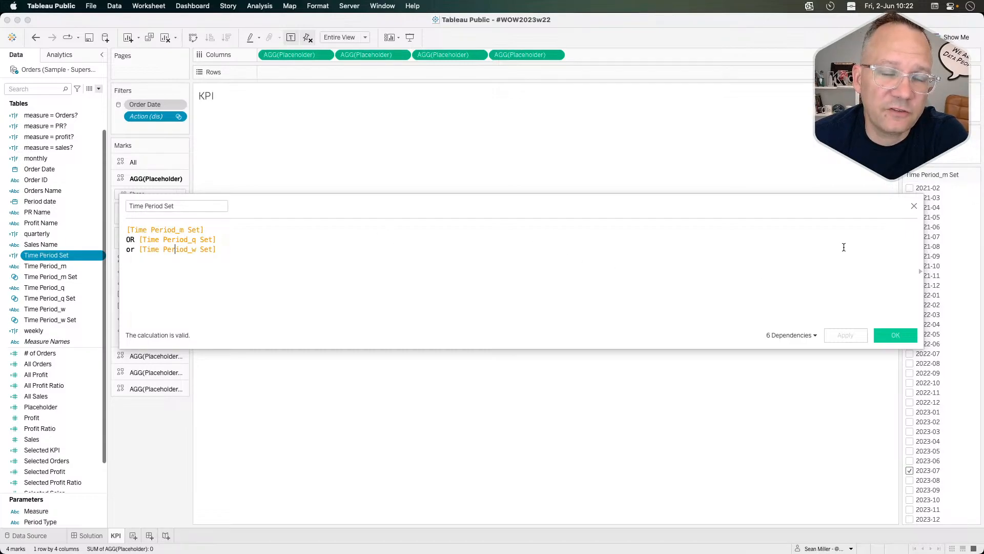
pyautogui.click(914, 206)
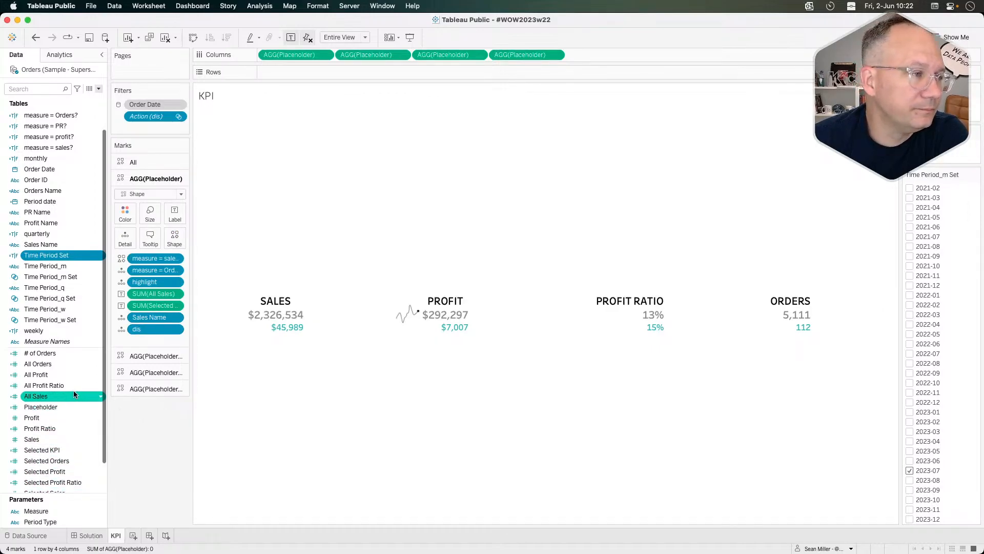
# Step: Check the Time Period Set reference in the Selected Sales formula and close it without changes
pyautogui.scroll(-3, 69, 450)
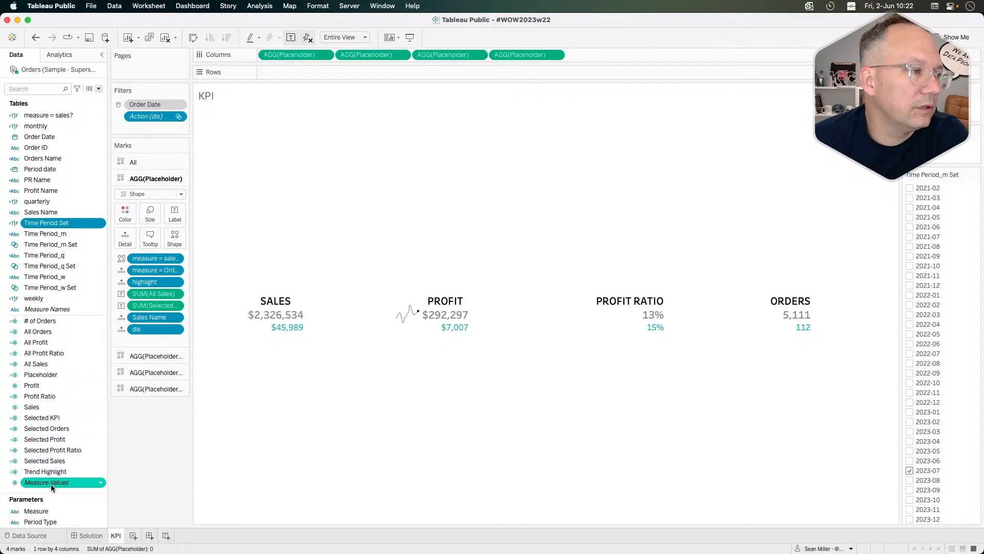
pyautogui.rightClick(50, 462)
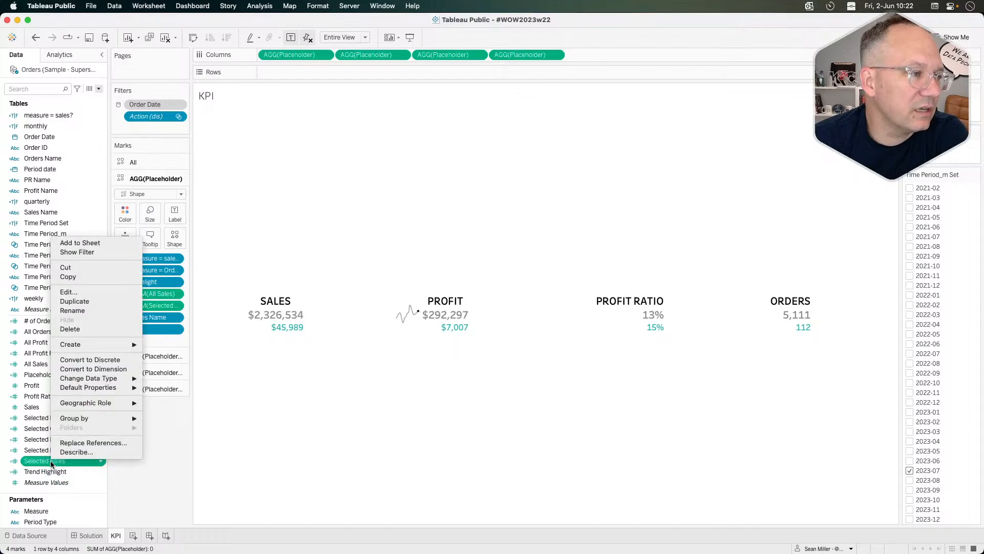
pyautogui.click(76, 291)
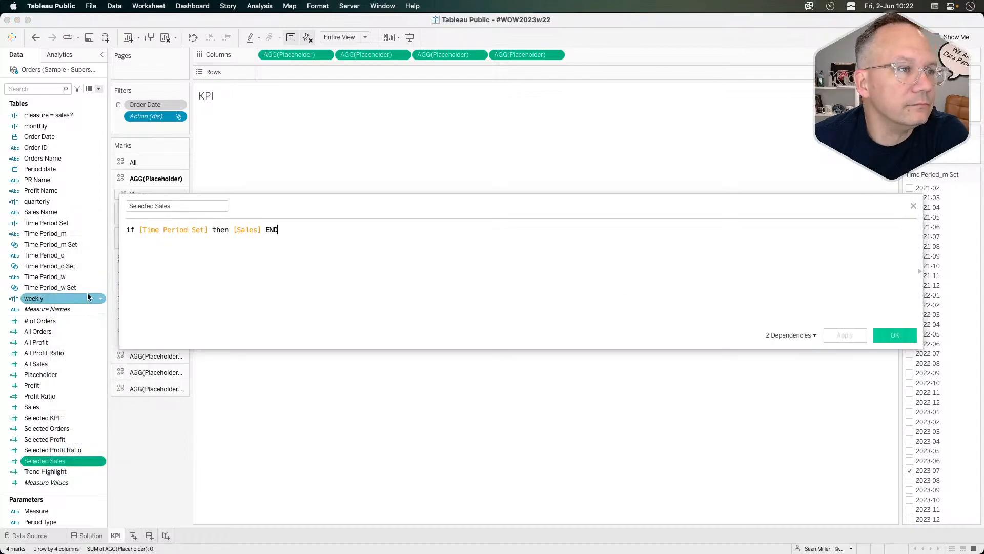
pyautogui.click(142, 231)
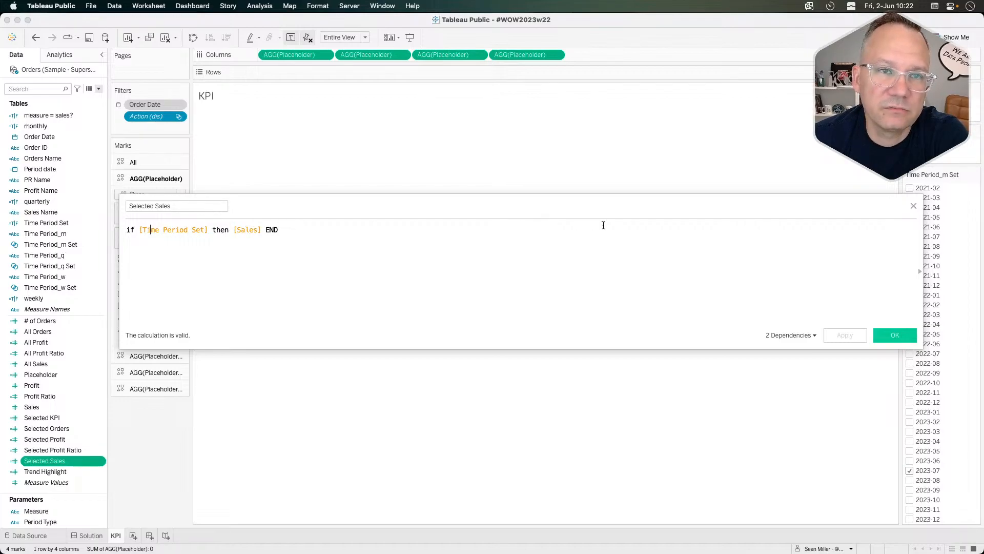
pyautogui.click(914, 206)
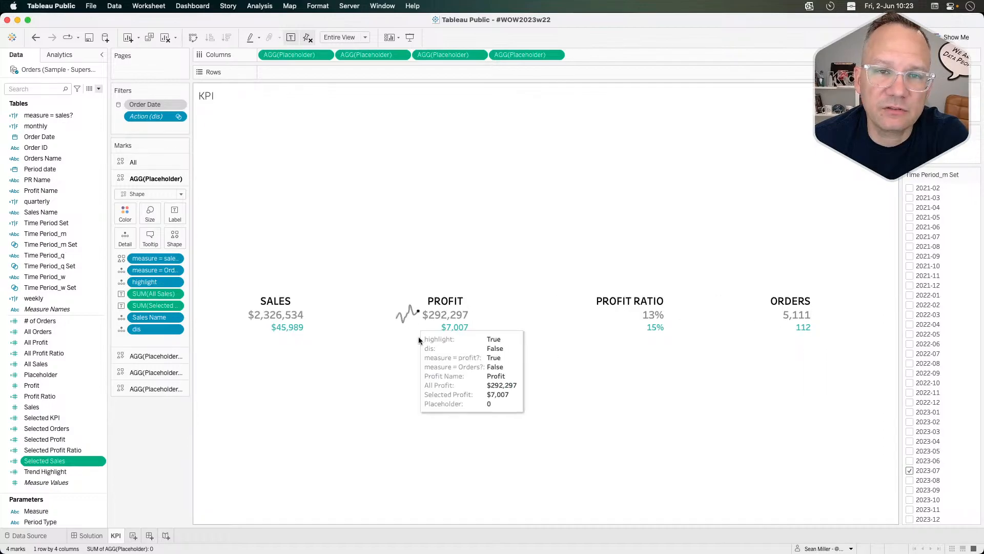
# Step: Go to the Solution dashboard, open its hidden weekly worksheet to examine the trend chart, and return to the dashboard
pyautogui.click(87, 536)
pyautogui.click(368, 229)
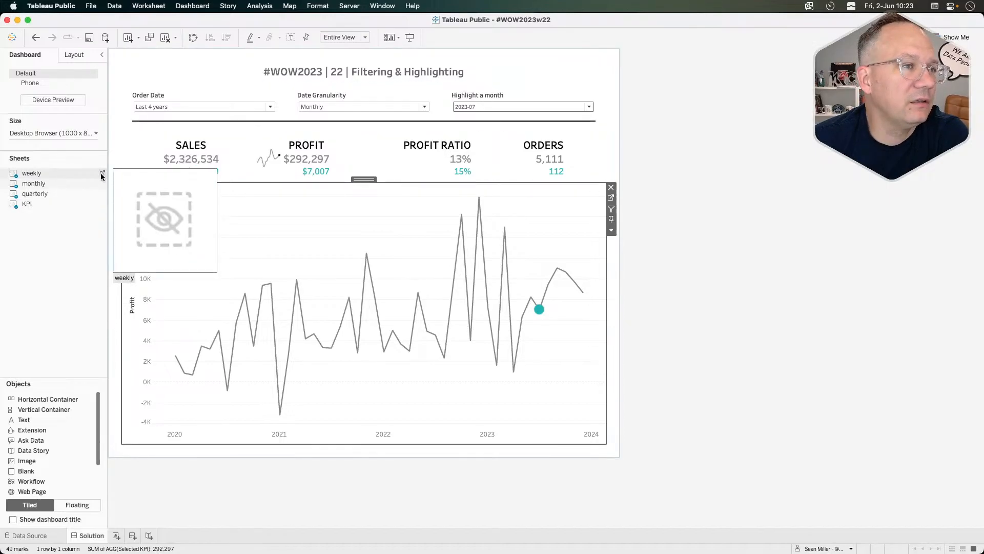
pyautogui.click(100, 173)
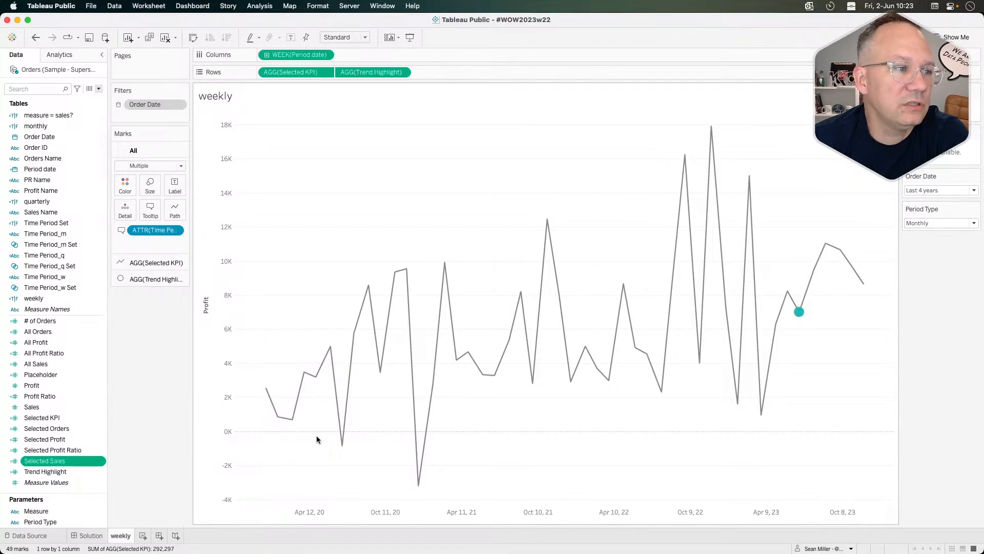
pyautogui.click(91, 535)
pyautogui.moveTo(59, 176)
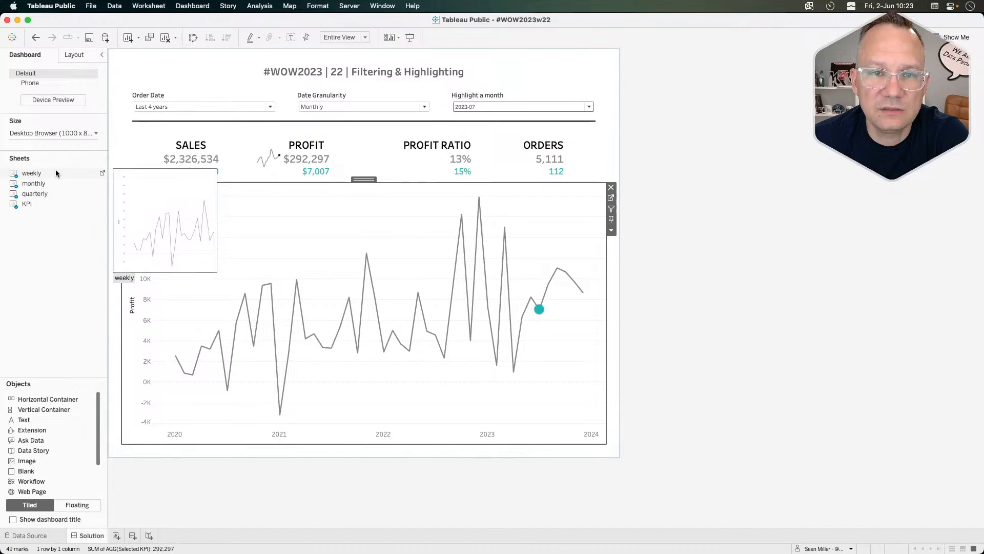
pyautogui.click(101, 173)
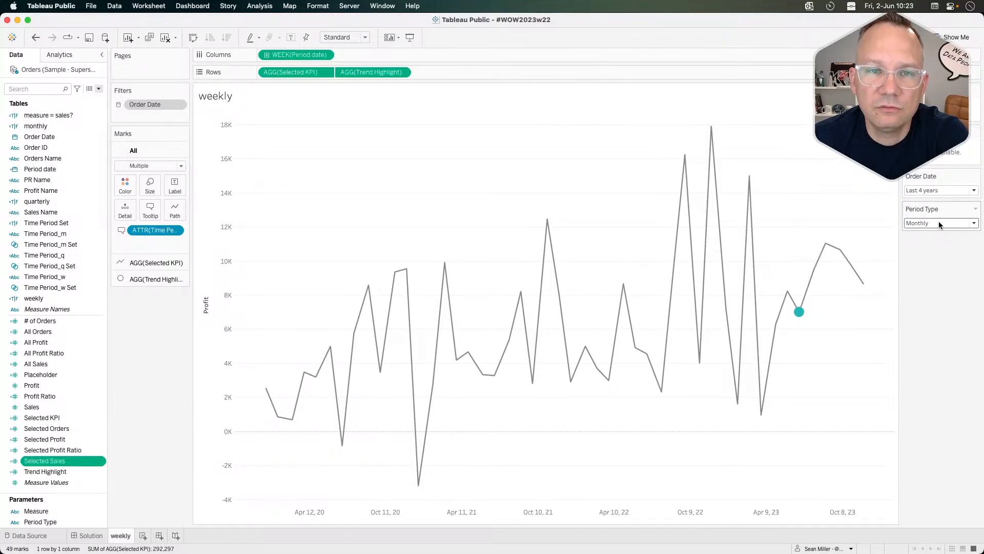
pyautogui.click(87, 537)
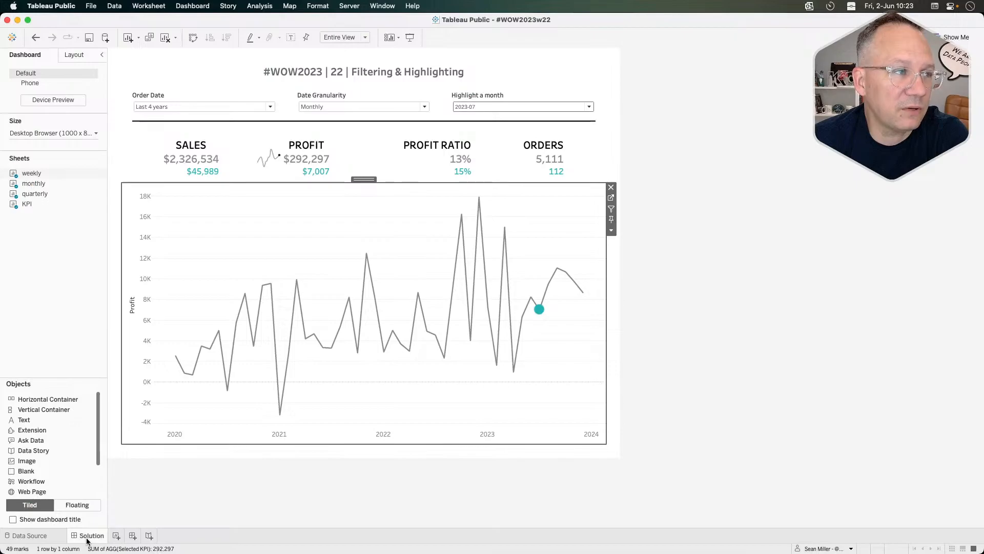
# Step: Open the quarterly worksheet from the Solution dashboard to examine its trend chart, and return to the dashboard
pyautogui.moveTo(63, 199)
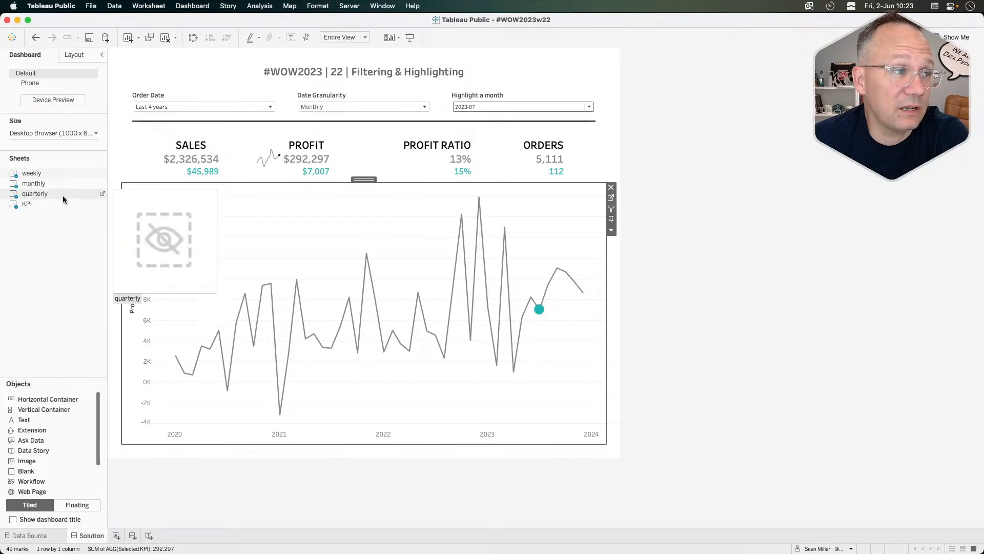
pyautogui.click(102, 193)
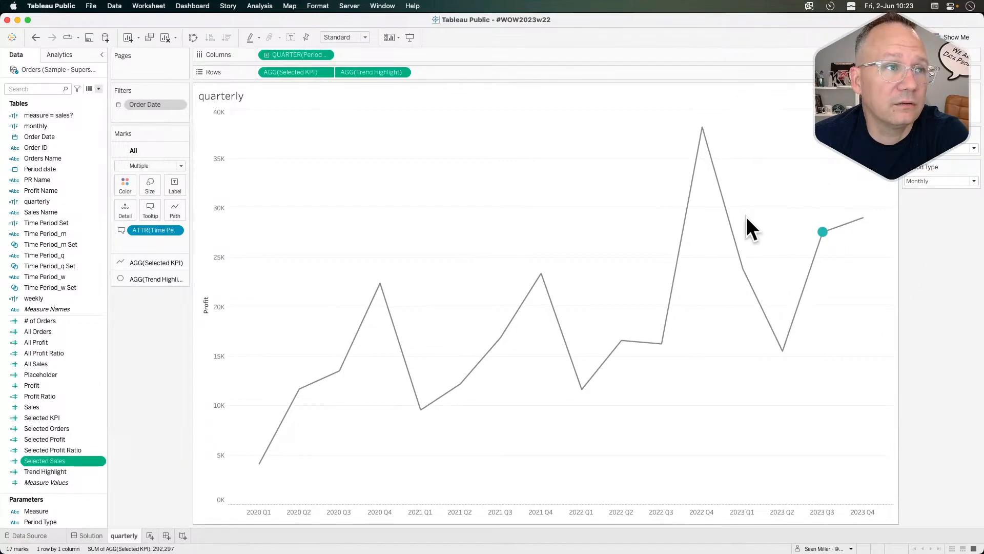
pyautogui.click(91, 536)
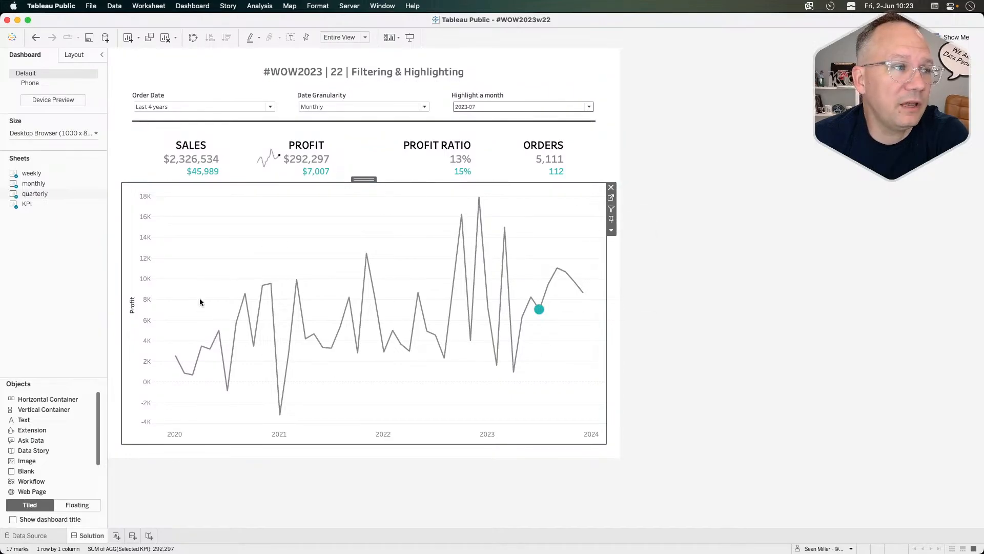
# Step: Show the layout settings of the dashboard's monthly chart and check which value controls its visibility
pyautogui.click(73, 55)
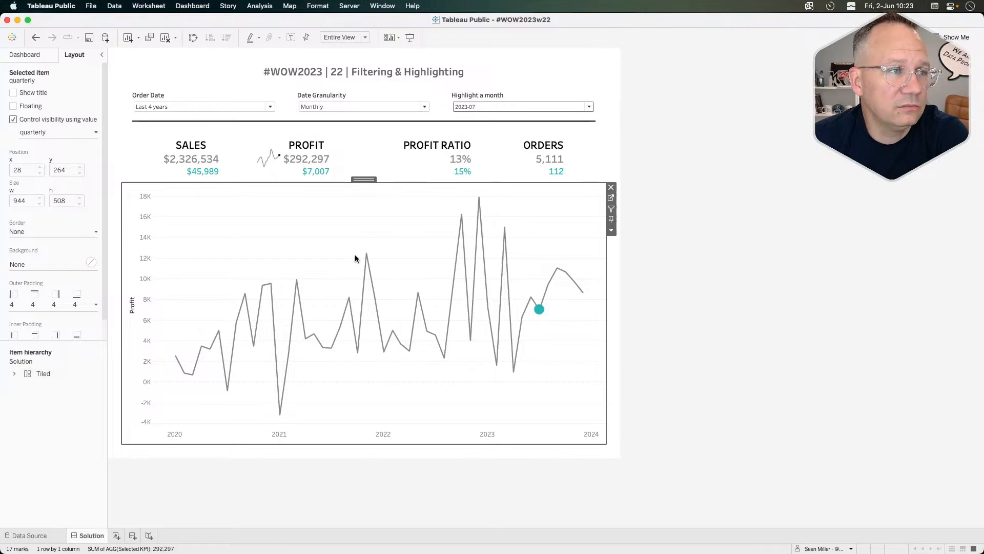
pyautogui.click(288, 215)
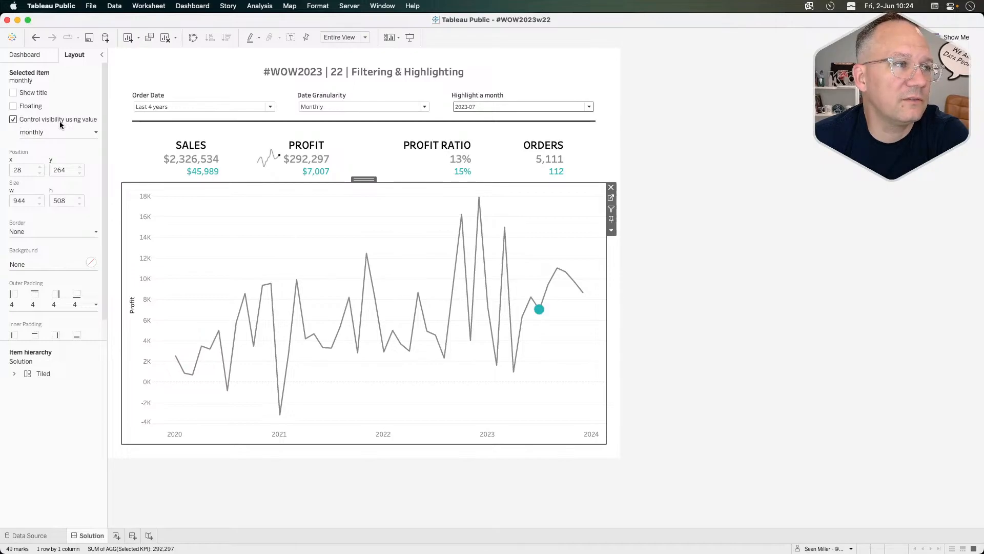
# Step: Check which value controls visibility for the monthly chart and for the Highlight a month control, leaving both unchanged
pyautogui.click(42, 134)
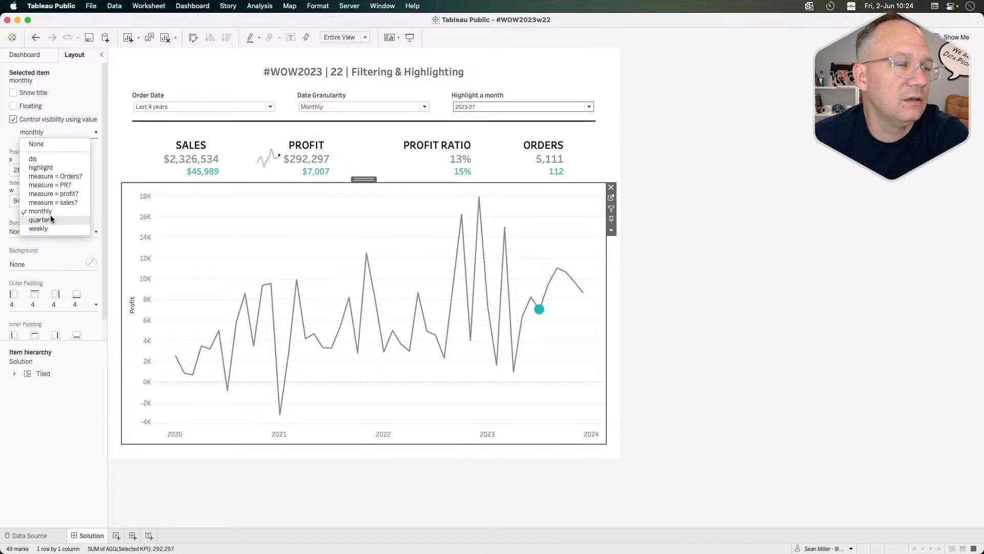
pyautogui.click(506, 100)
pyautogui.click(523, 98)
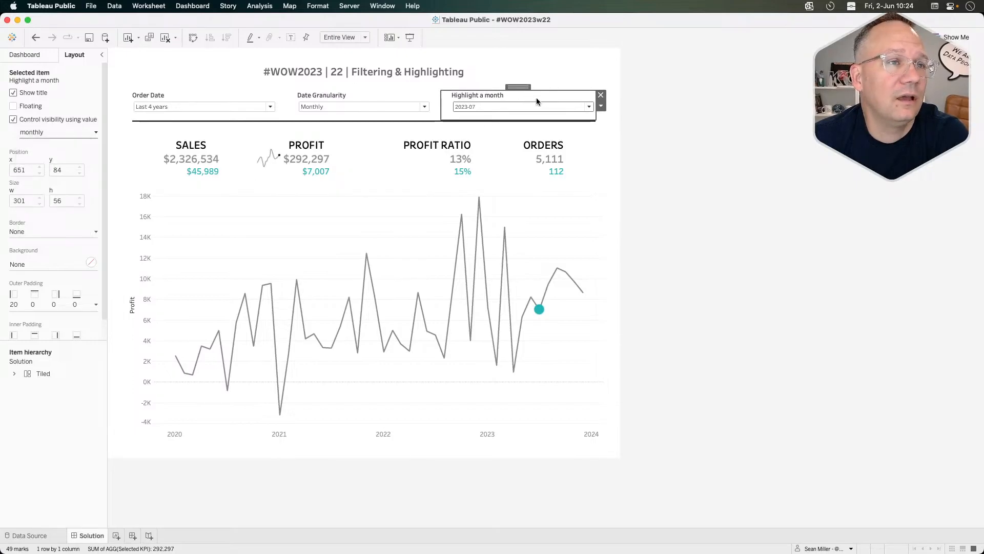
pyautogui.click(590, 107)
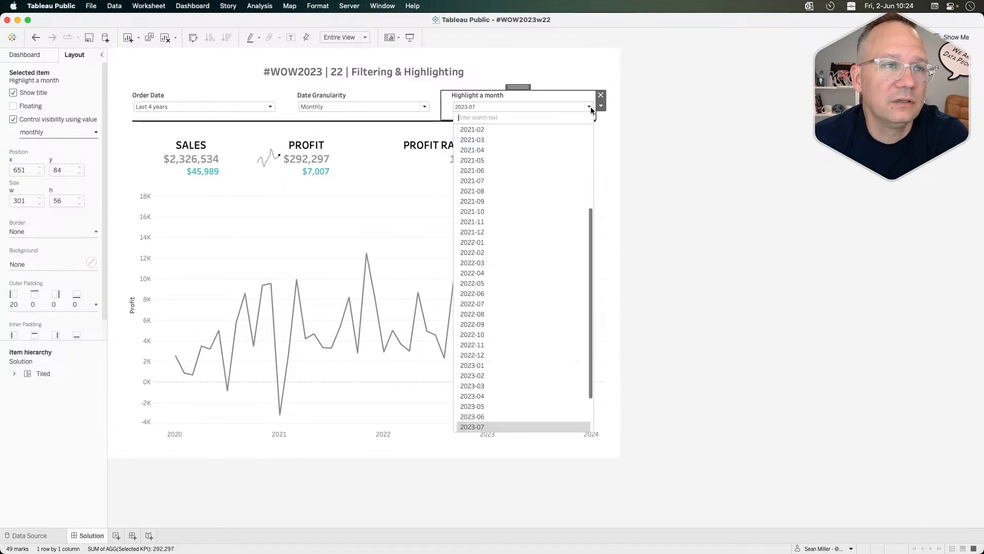
pyautogui.click(589, 107)
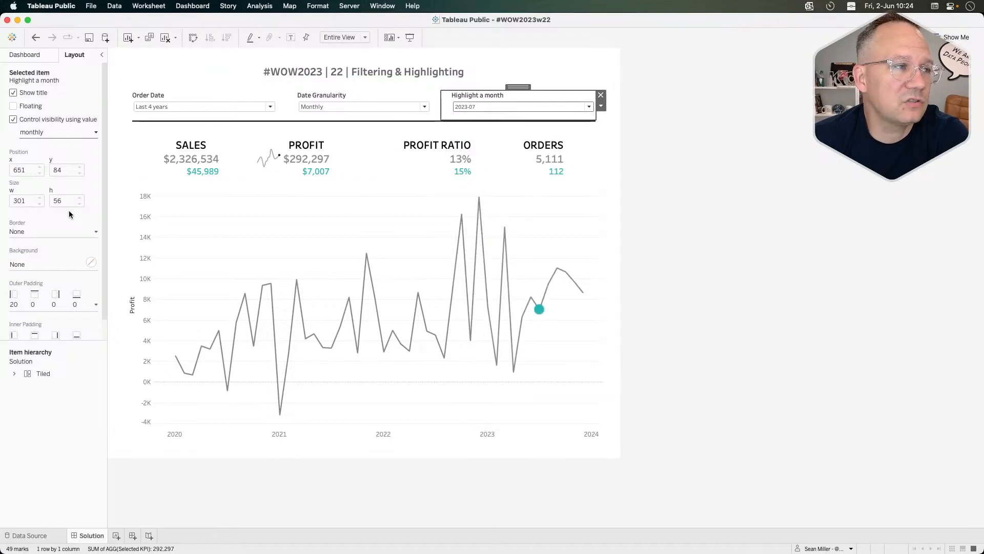
pyautogui.click(40, 133)
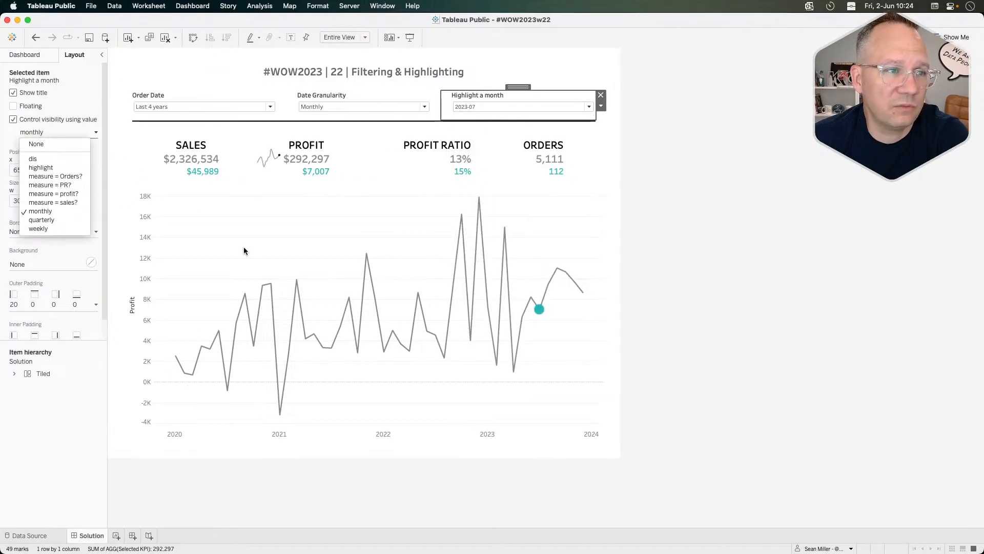
pyautogui.click(344, 254)
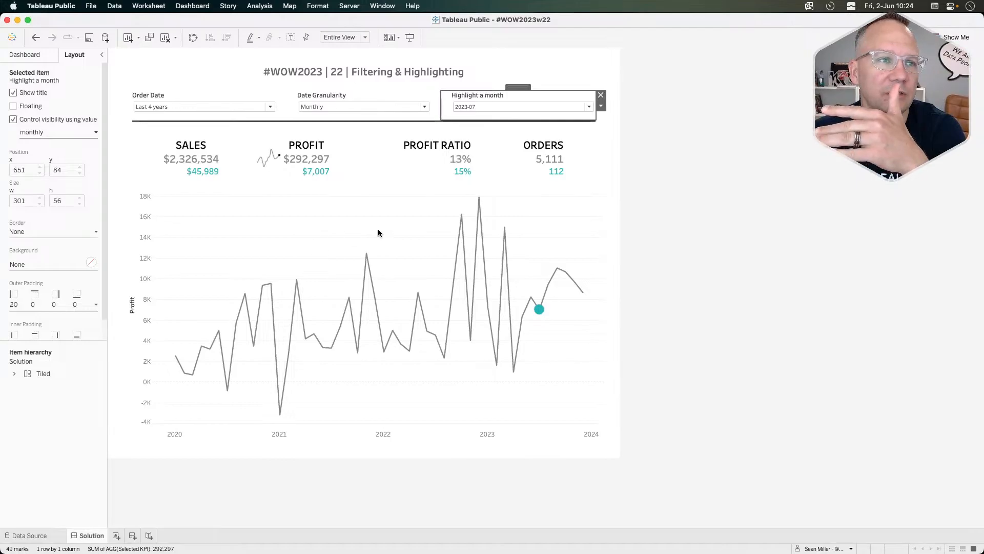
# Step: Open the monthly worksheet from the dashboard and inspect the marks settings of Selected KPI and Trend Highlight
pyautogui.click(397, 246)
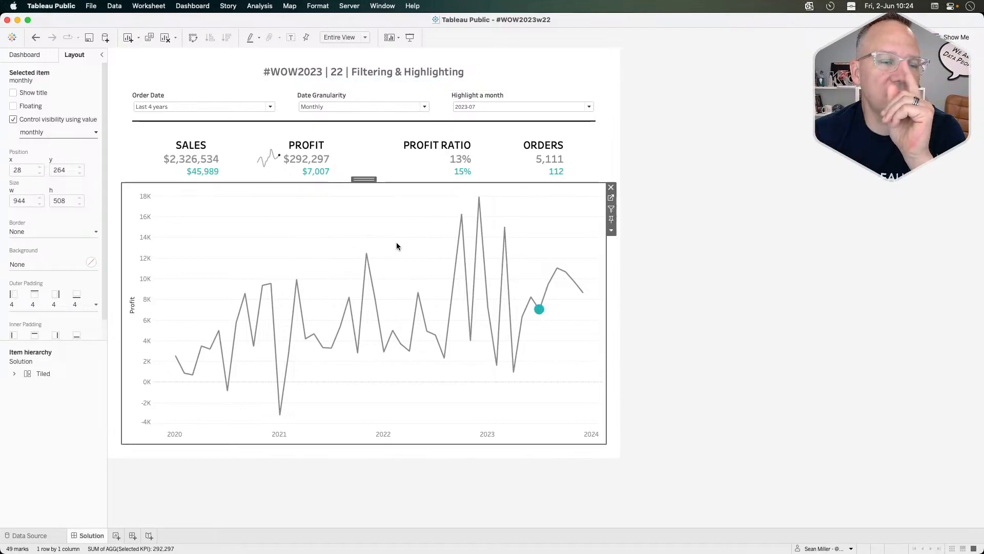
pyautogui.click(608, 202)
pyautogui.click(577, 208)
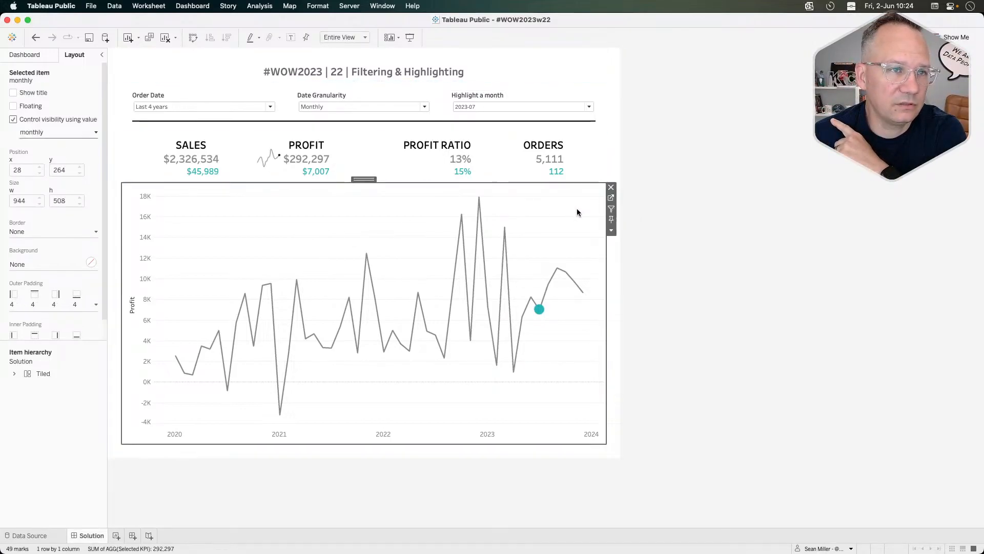
pyautogui.click(612, 199)
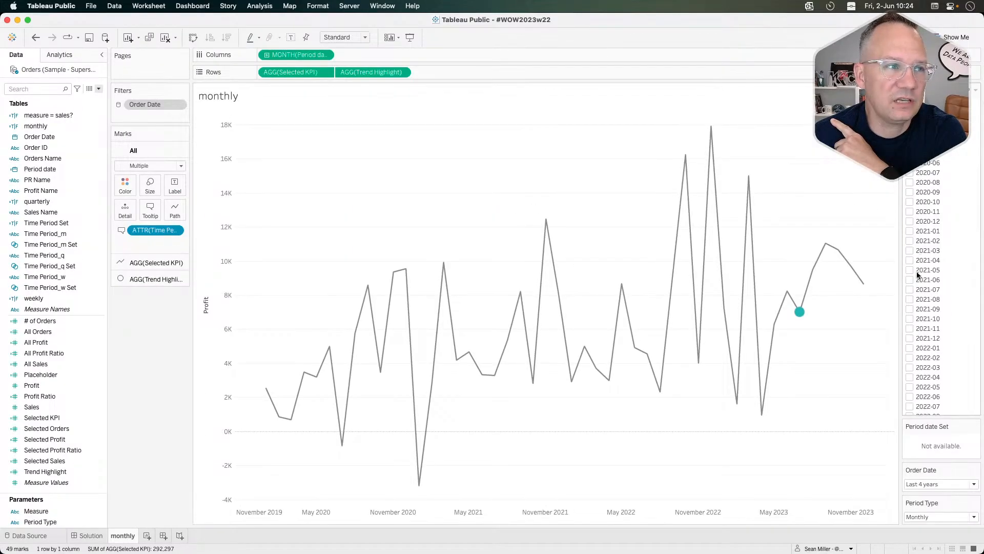
pyautogui.click(149, 261)
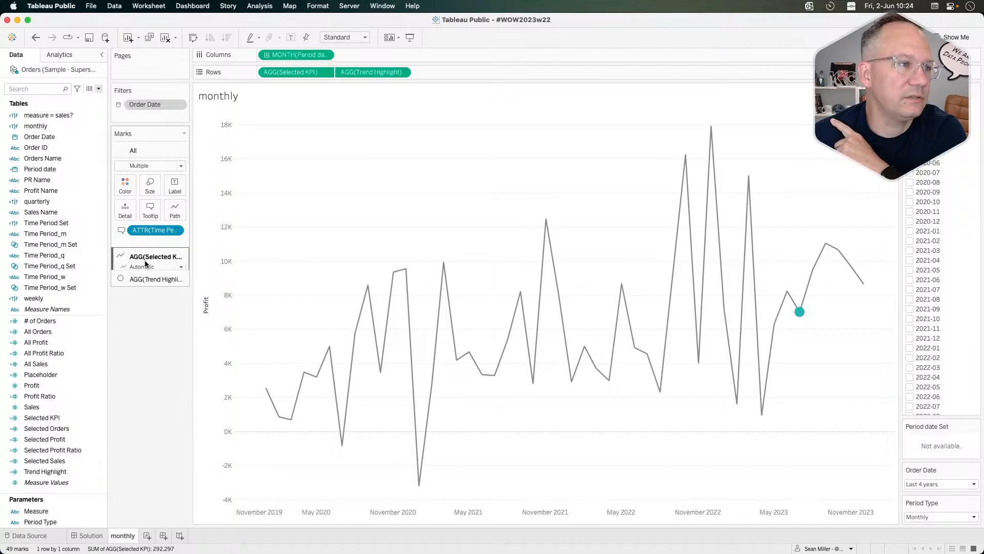
pyautogui.click(146, 274)
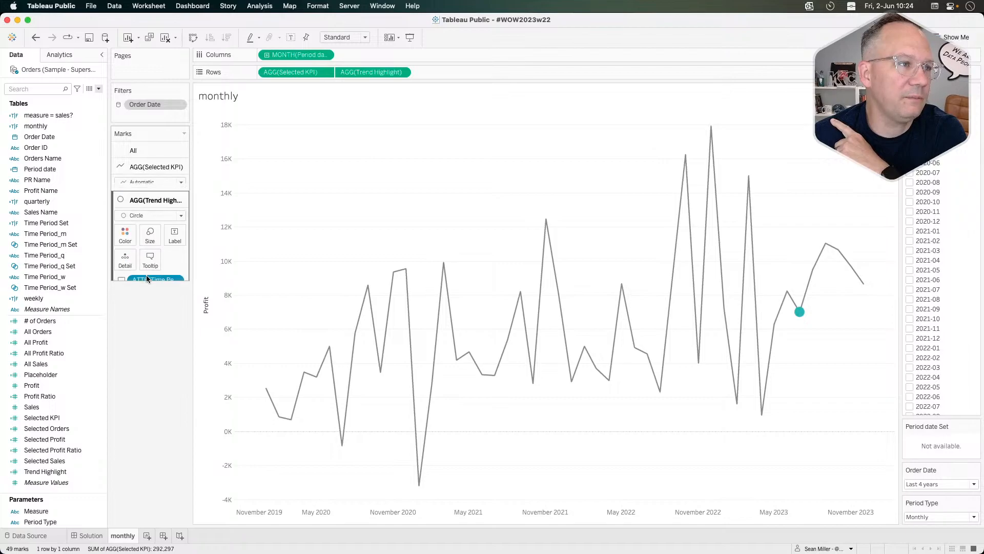
pyautogui.click(150, 166)
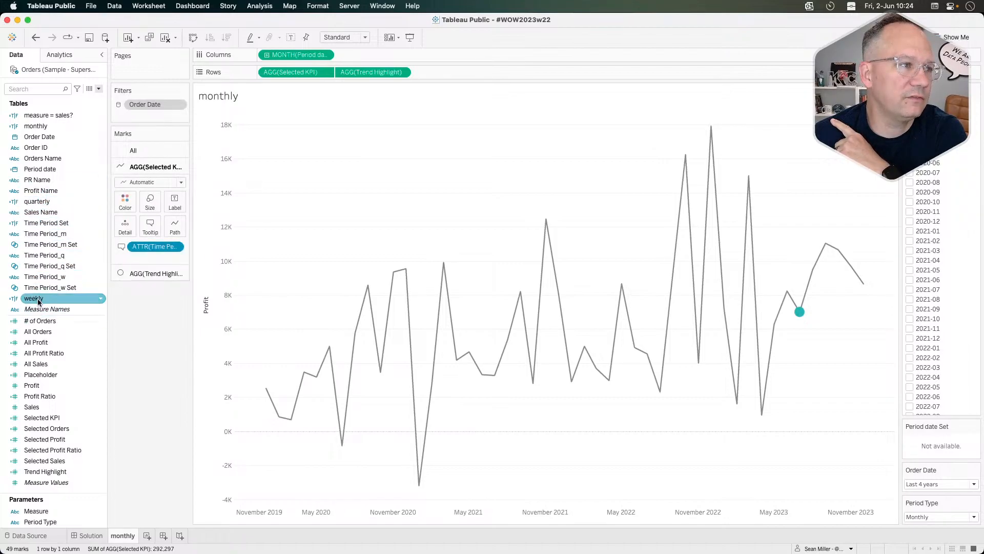
# Step: Check the available set options for Time Period_m Set and Time Period_q Set on the monthly worksheet
pyautogui.rightClick(60, 244)
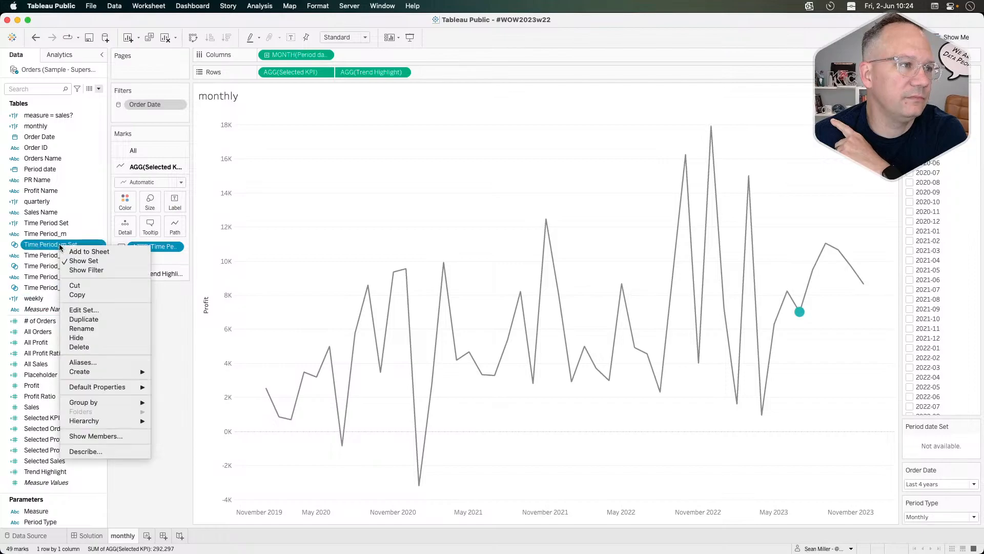
pyautogui.click(119, 262)
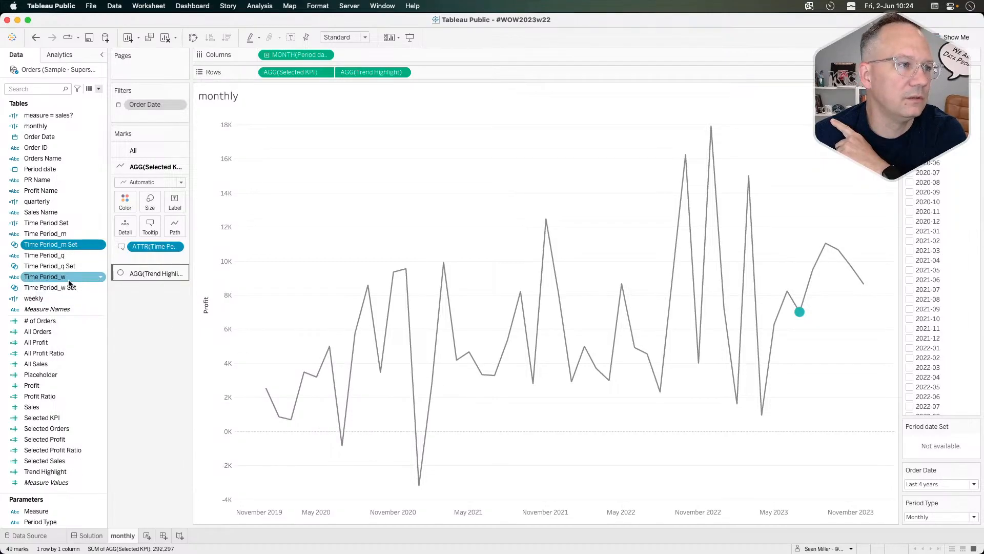
pyautogui.rightClick(59, 266)
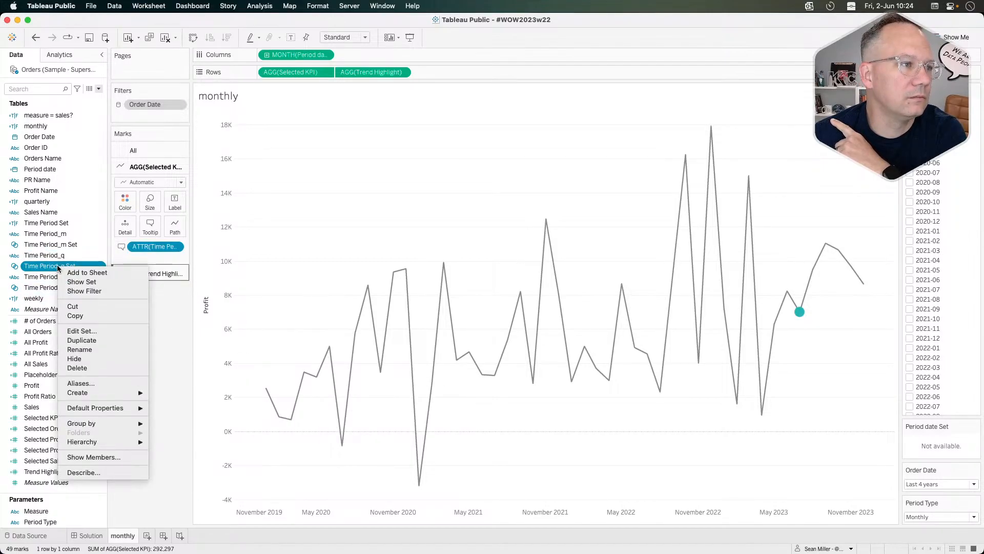
pyautogui.click(146, 294)
# Step: Return to the Solution dashboard and go to its hidden quarterly worksheet
pyautogui.click(92, 536)
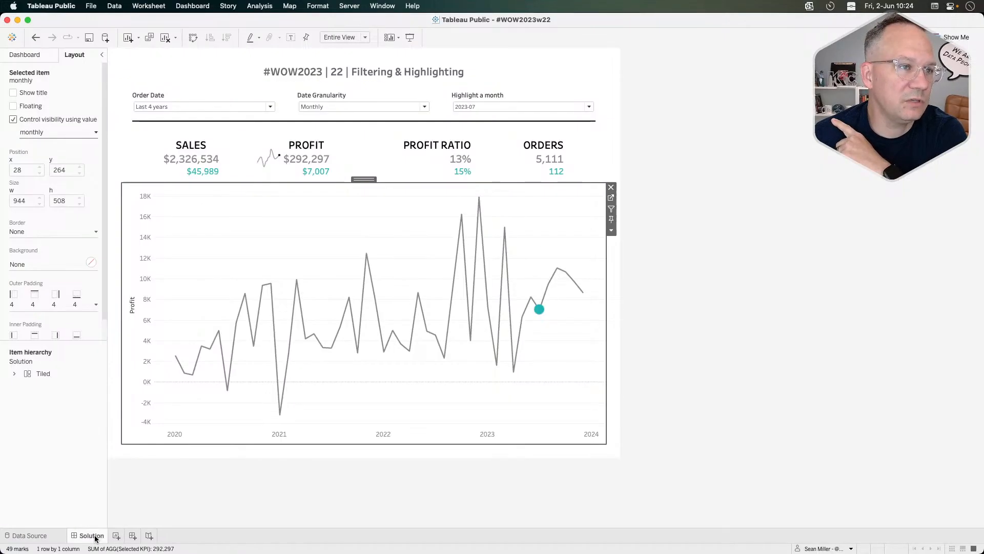
pyautogui.click(26, 54)
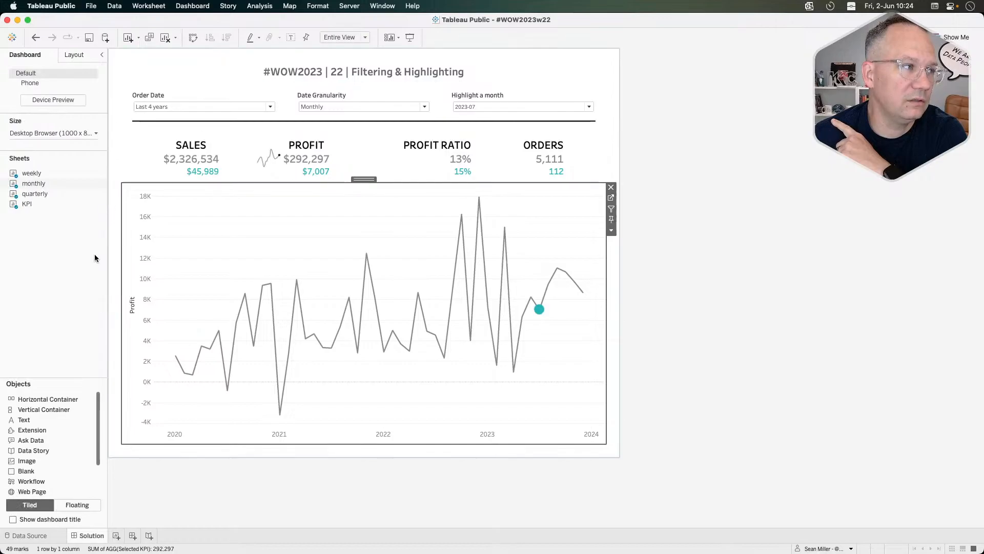
pyautogui.click(45, 193)
pyautogui.rightClick(88, 195)
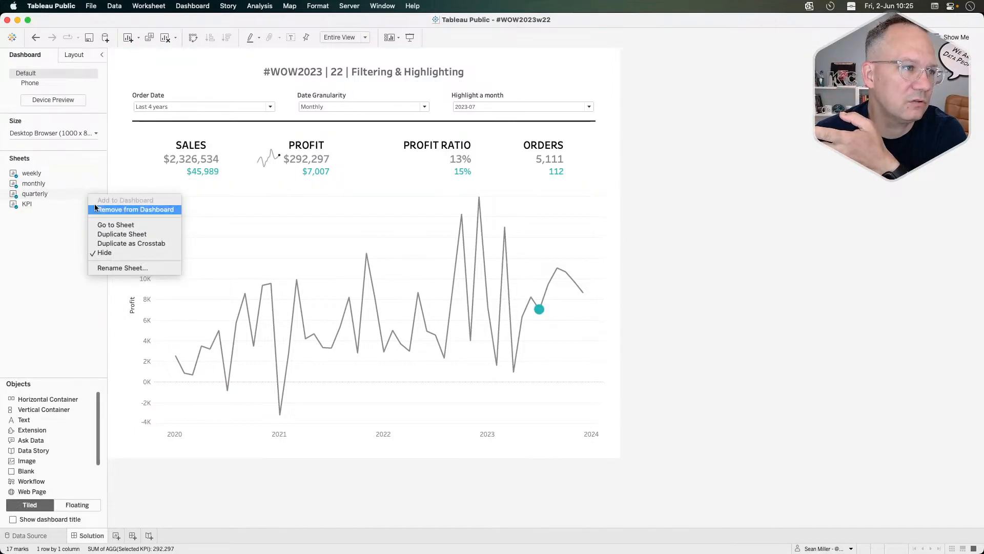
pyautogui.click(110, 224)
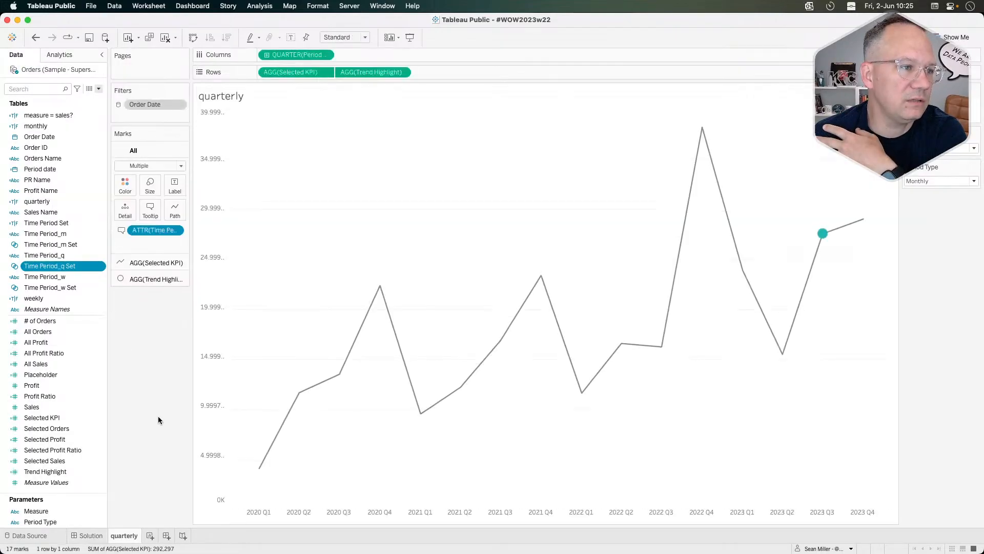
# Step: Check the available options of Time Period_q Set and Time Period_w Set on the quarterly worksheet, and return to the Solution dashboard
pyautogui.rightClick(49, 265)
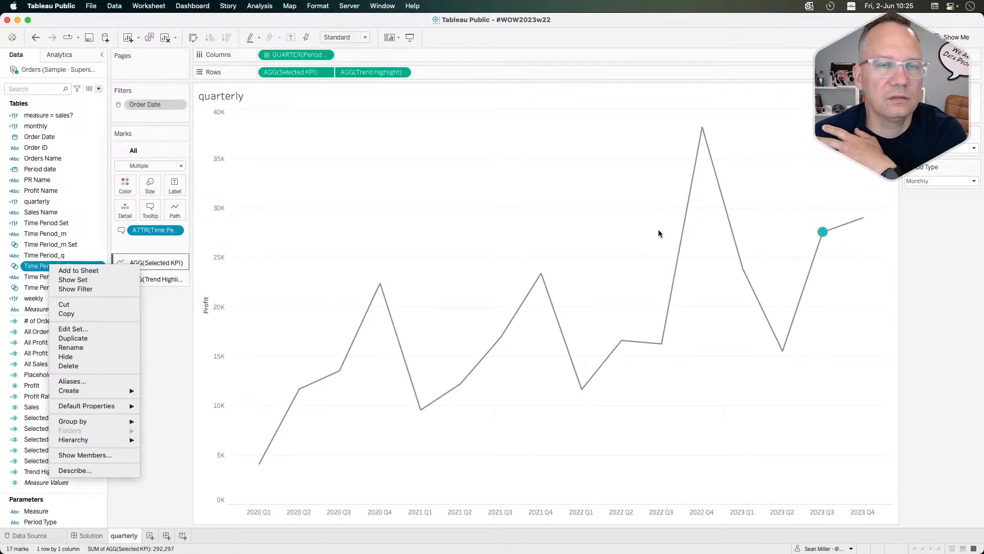
pyautogui.click(145, 350)
pyautogui.click(49, 287)
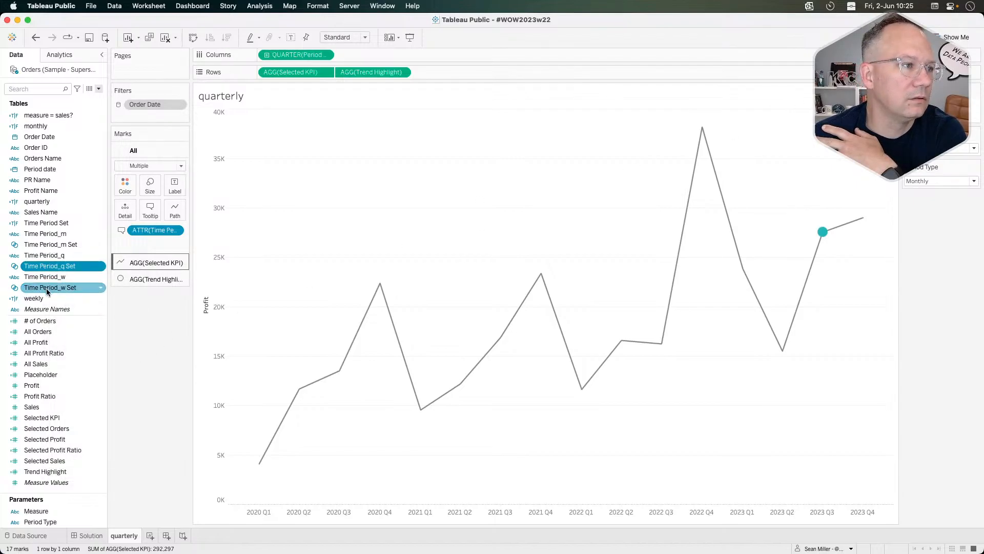
pyautogui.rightClick(47, 289)
pyautogui.click(171, 315)
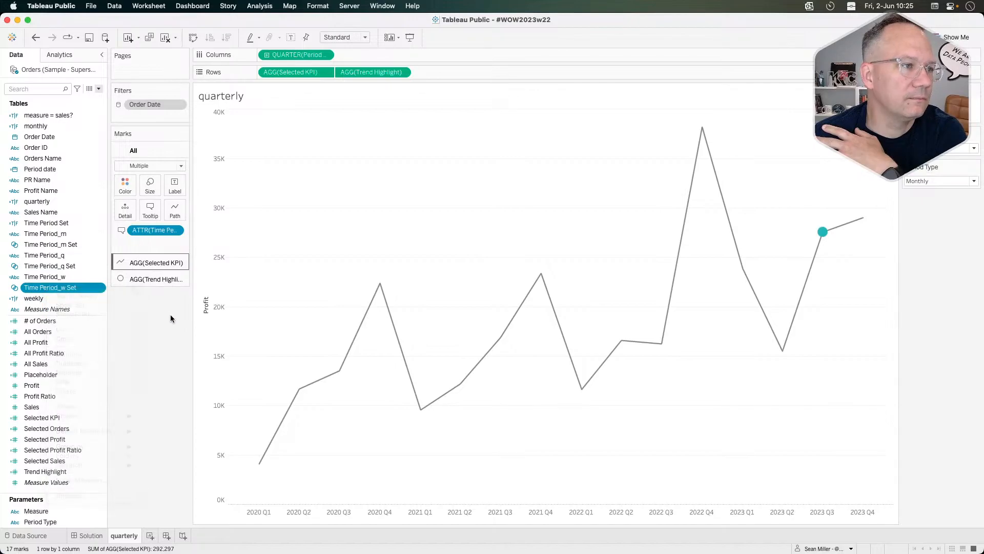
pyautogui.click(90, 535)
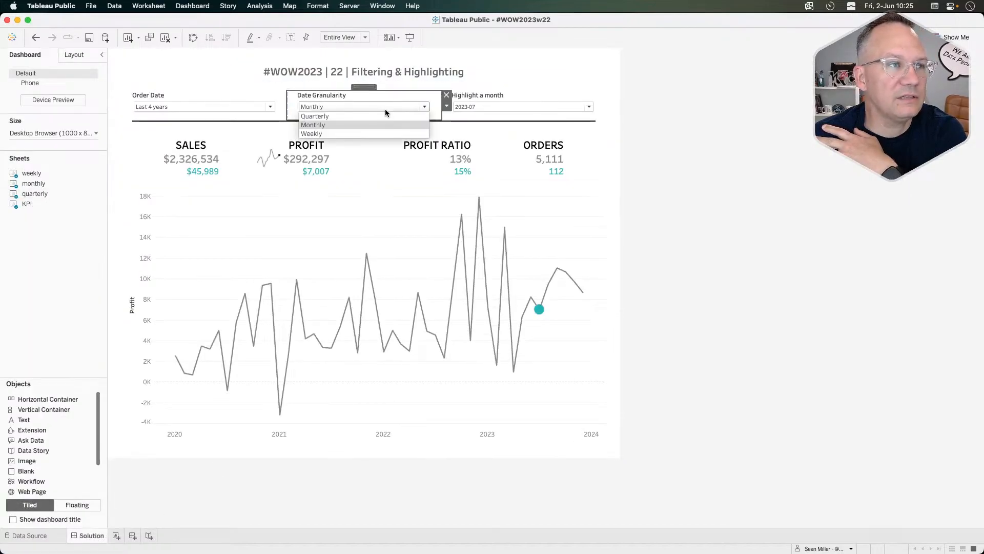
# Step: Set Date Granularity to Weekly and look through the Highlight a week list without choosing another week
pyautogui.click(327, 130)
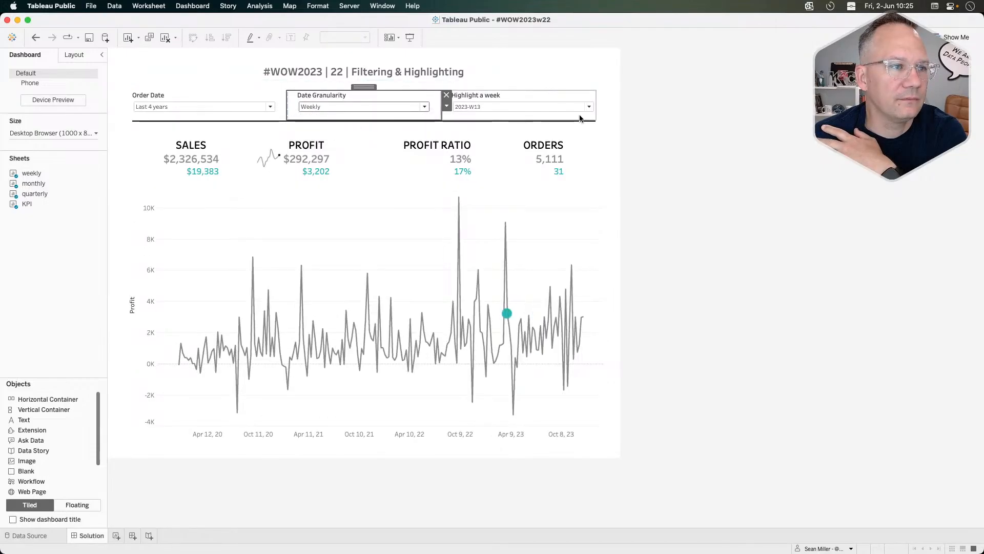
pyautogui.click(494, 105)
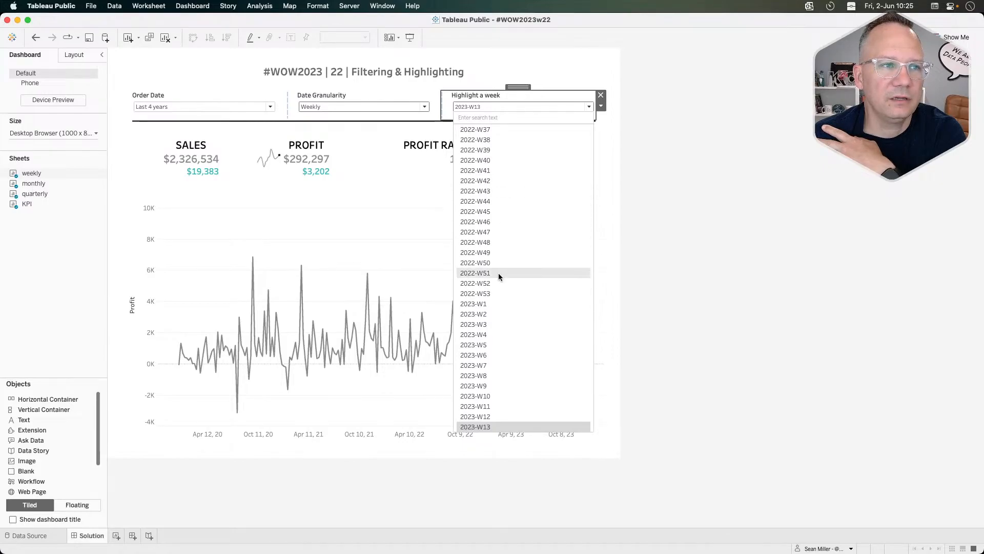
pyautogui.click(364, 231)
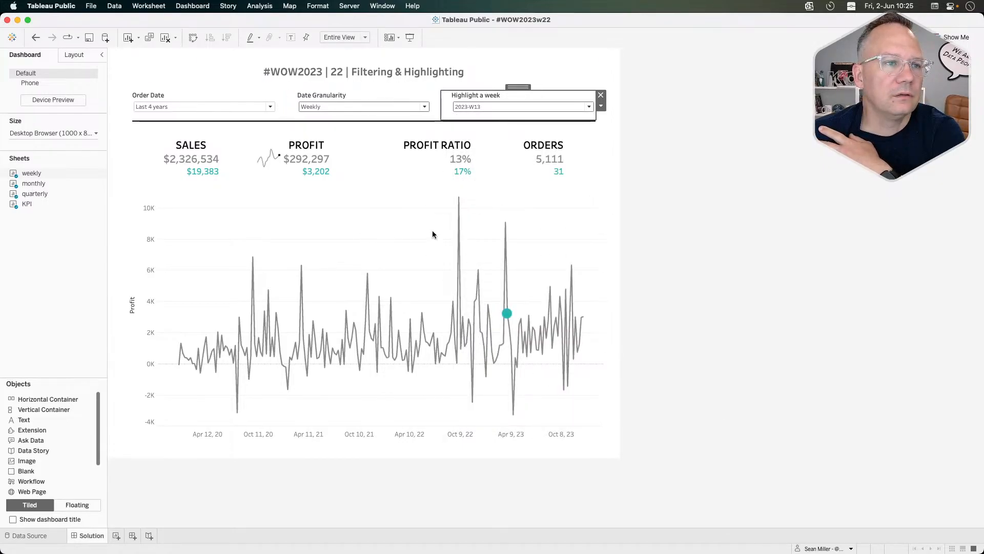
# Step: Set Date Granularity to Quarterly and view the choices in the Highlight a quarter list
pyautogui.click(367, 107)
pyautogui.click(345, 116)
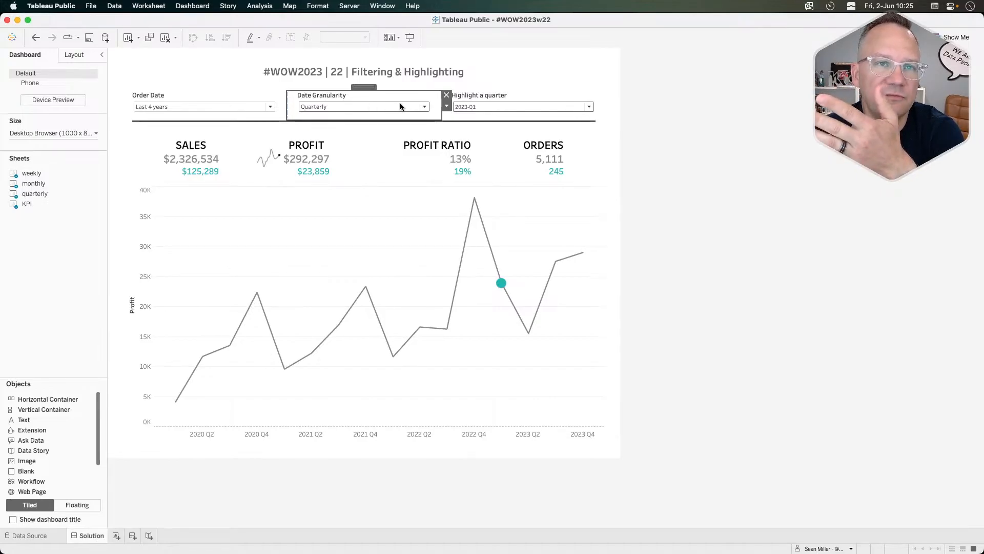
pyautogui.click(497, 106)
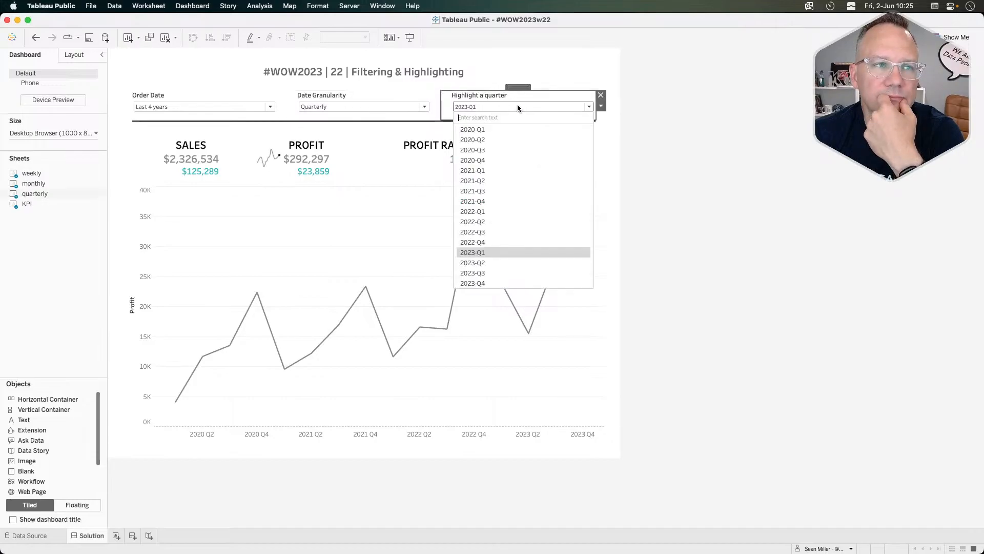
pyautogui.click(382, 106)
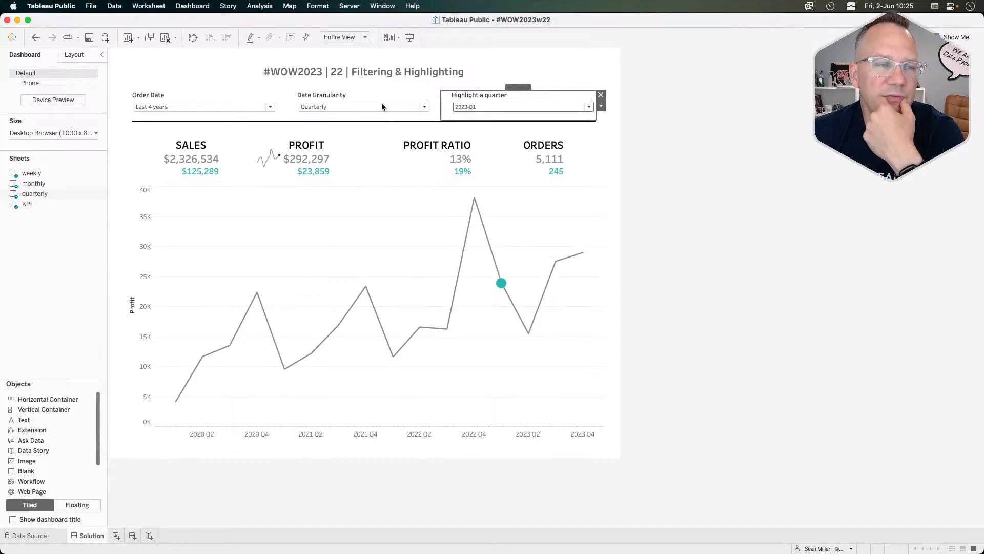
# Step: Review the Date Granularity choices and the matching Highlight a quarter list, leaving both selections unchanged
pyautogui.click(378, 107)
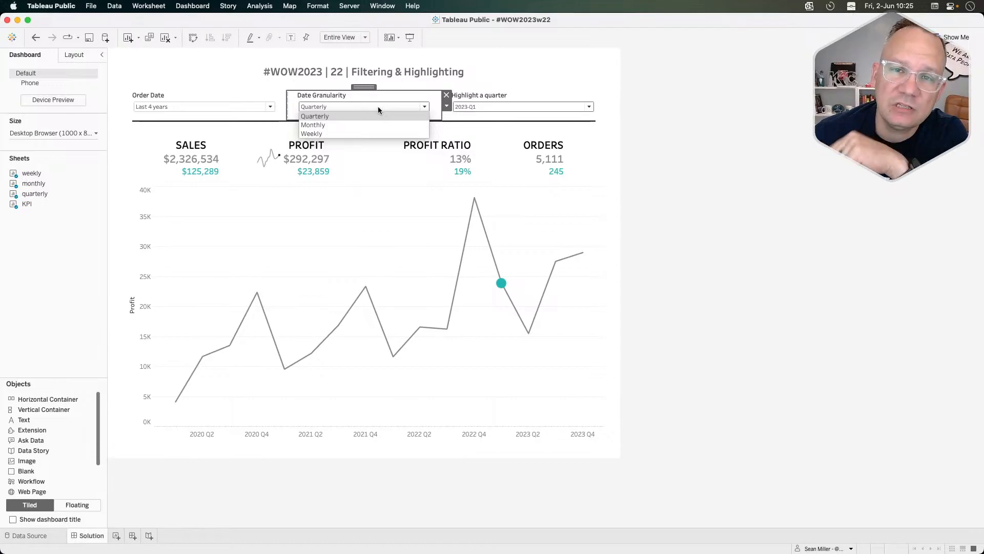
pyautogui.click(544, 110)
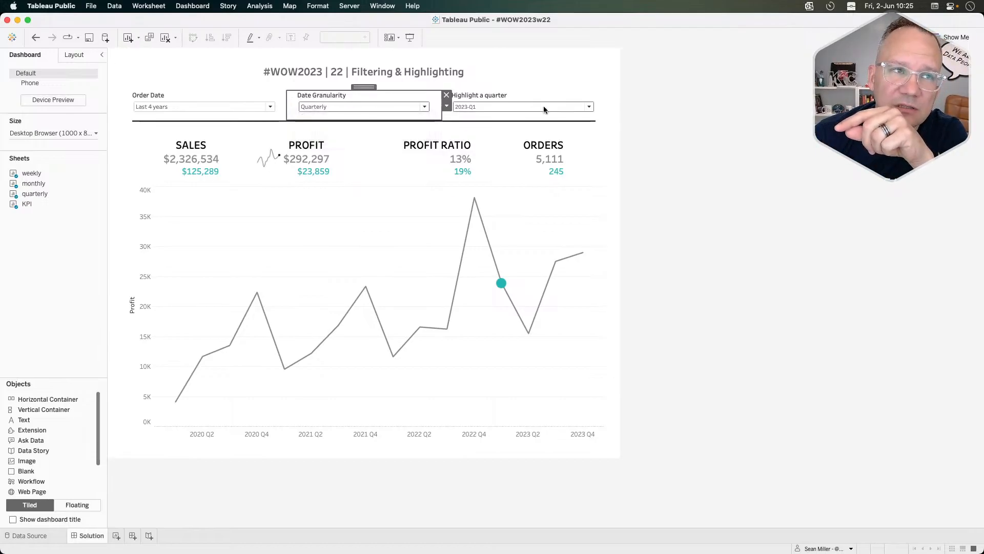
pyautogui.click(544, 110)
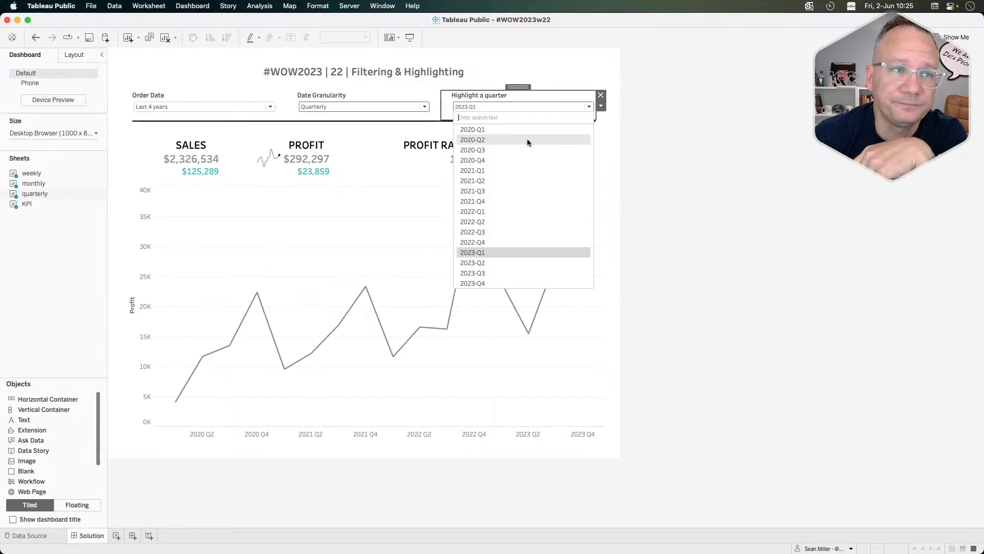
pyautogui.click(312, 238)
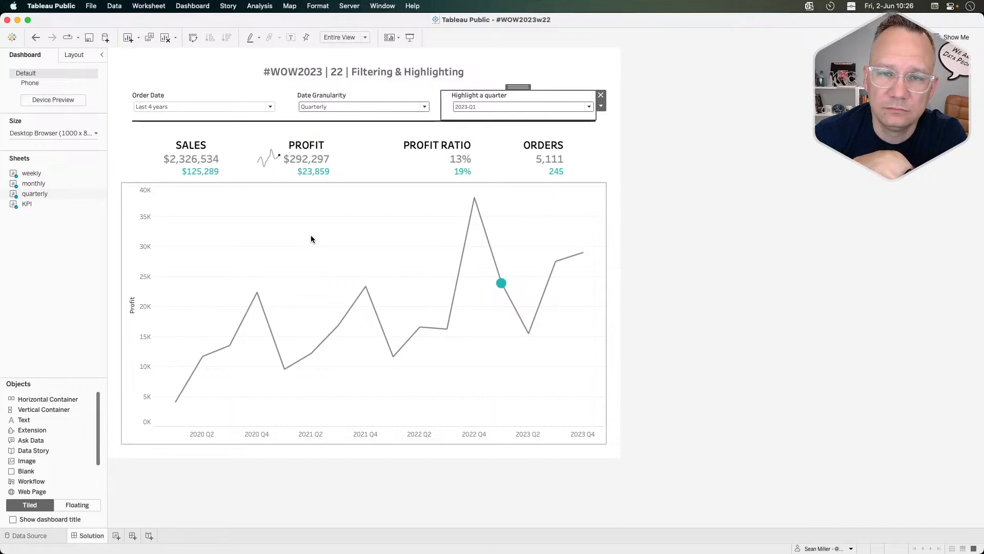
# Step: Select the quarterly trend chart and examine the tooltip details of the Profit KPI above it
pyautogui.click(311, 236)
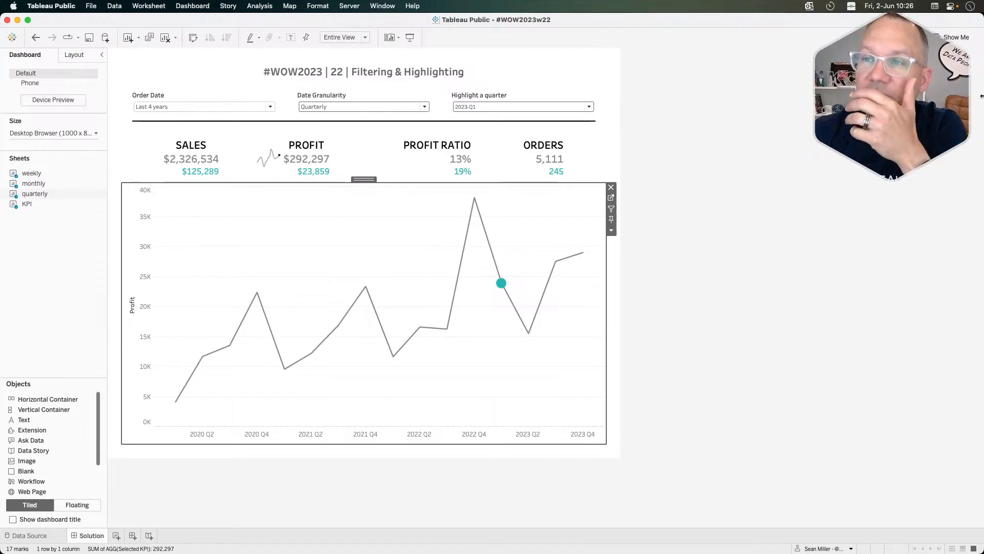
pyautogui.moveTo(272, 164)
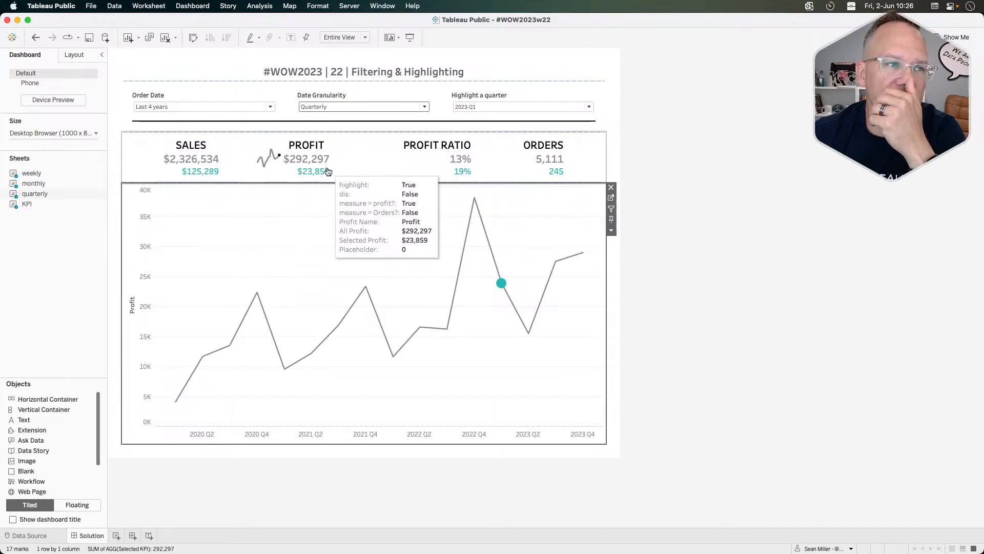
# Step: Switch the quarterly trend chart to Profit Ratio, Sales and finally Orders by selecting each KPI in turn
pyautogui.click(445, 161)
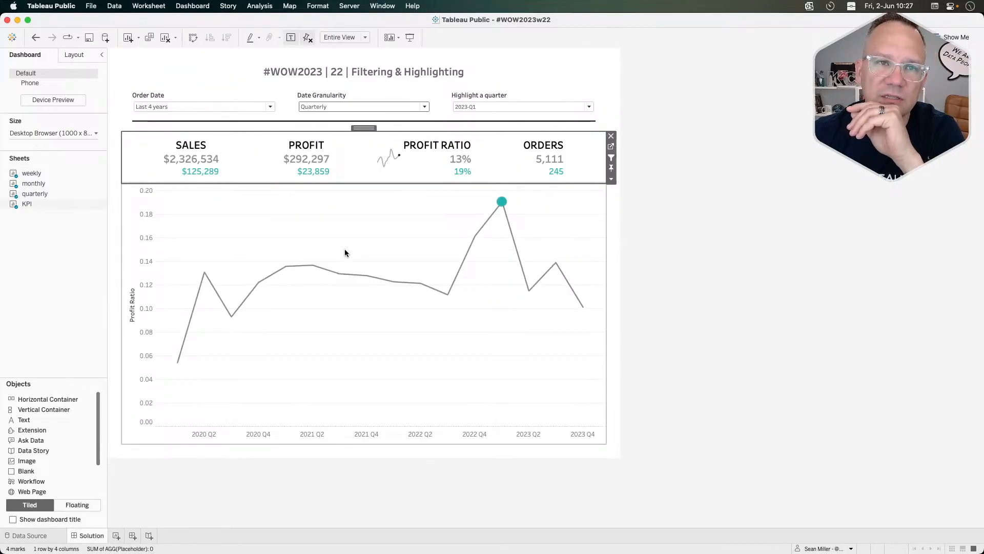
pyautogui.click(191, 166)
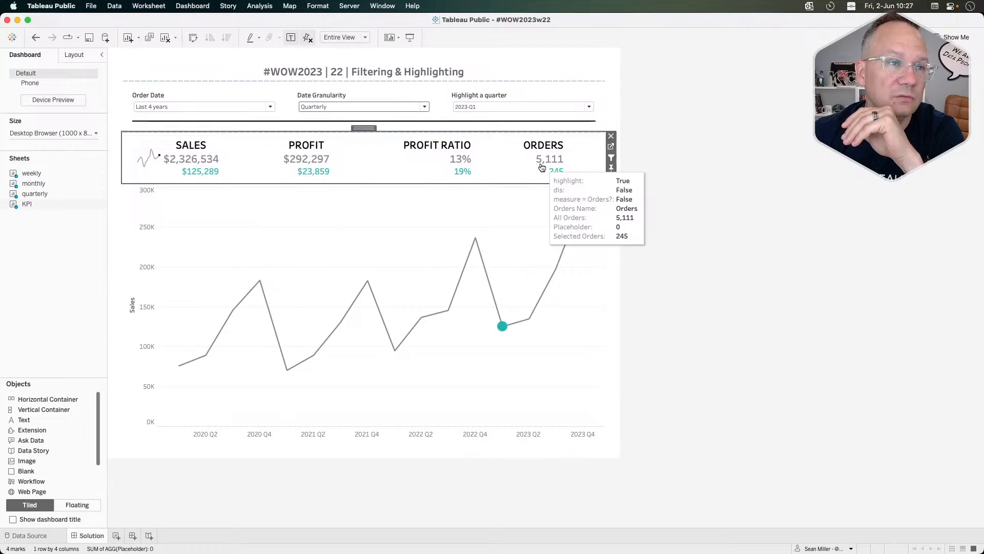
pyautogui.click(540, 167)
pyautogui.click(425, 226)
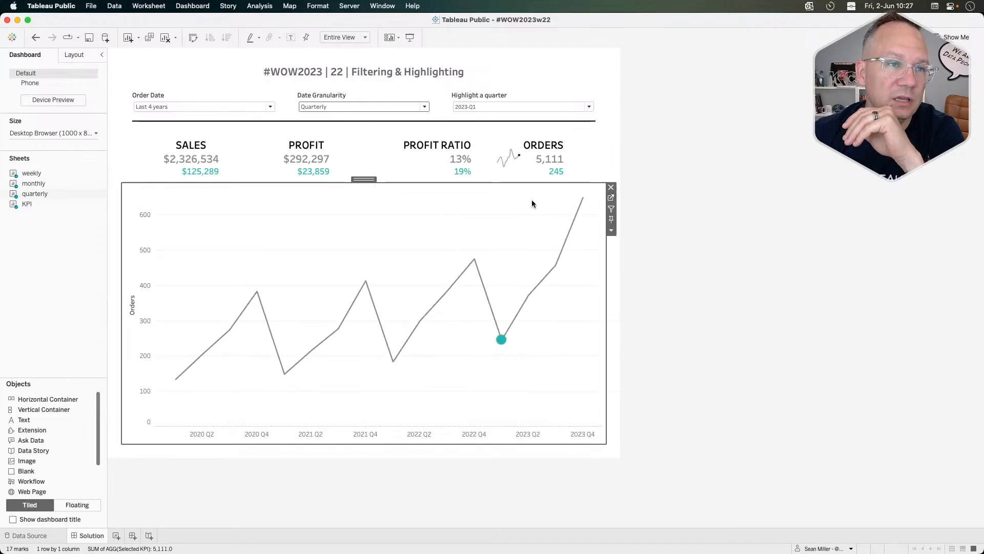
# Step: Open the KPI worksheet from the dashboard and examine the Icon palette in the Orders mark's shape settings without changing the shape
pyautogui.click(589, 159)
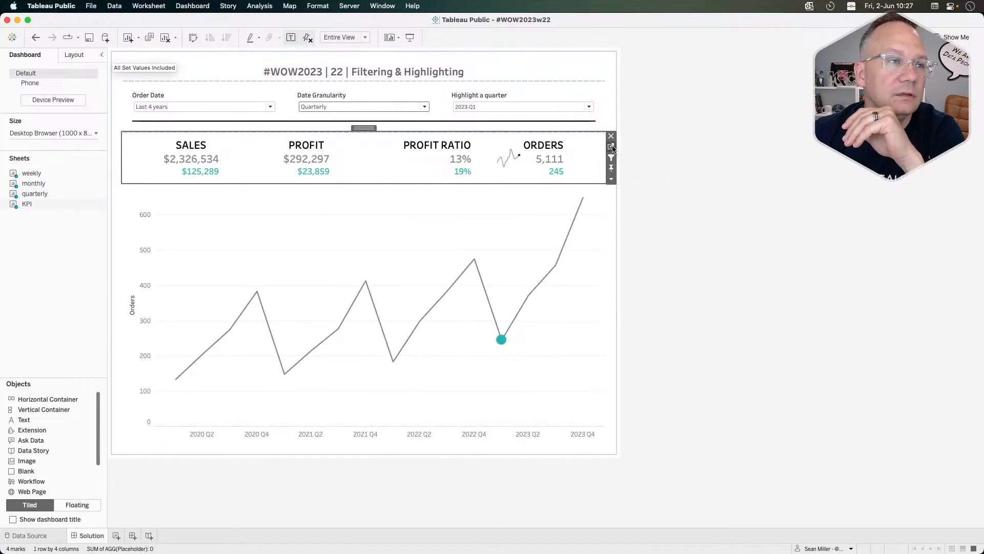
pyautogui.click(612, 146)
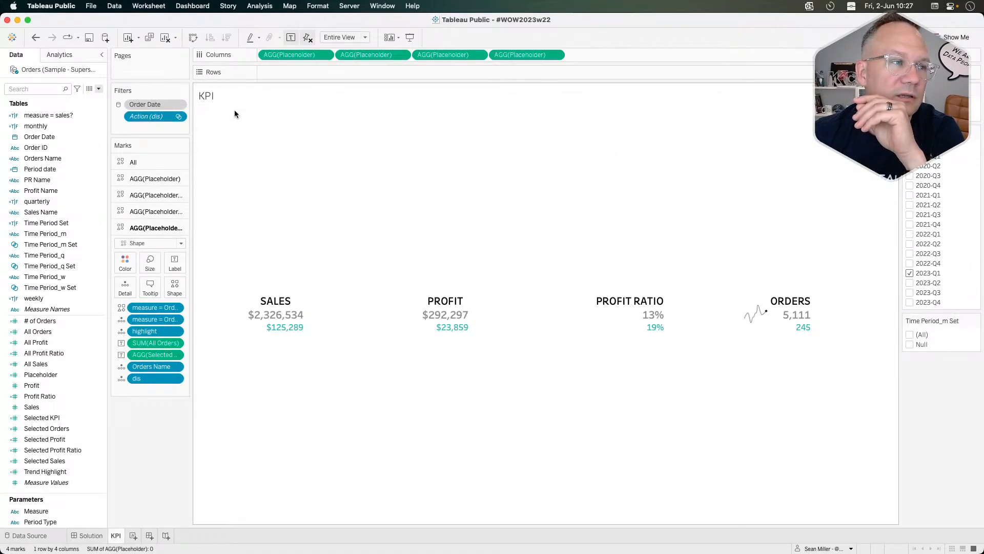
pyautogui.click(176, 289)
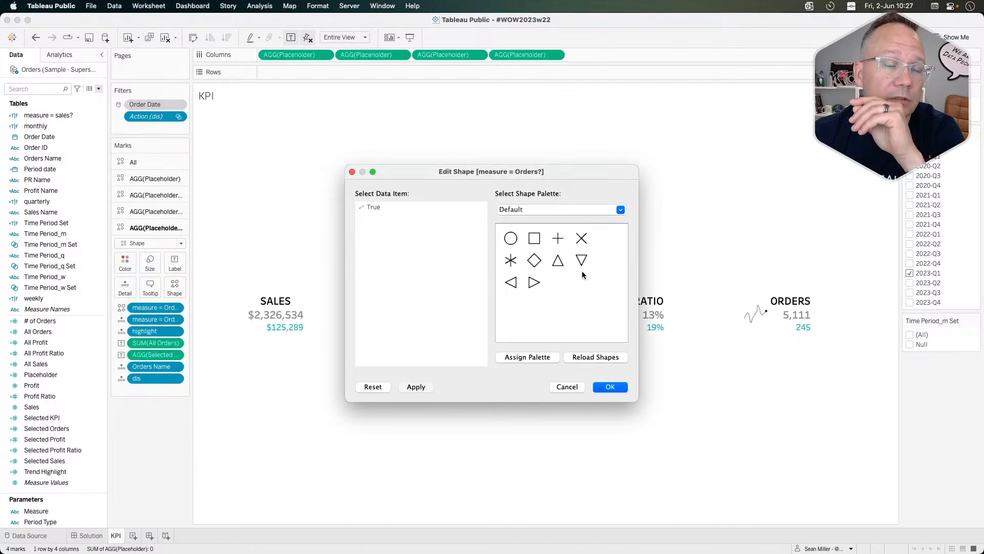
pyautogui.click(520, 210)
pyautogui.click(538, 211)
pyautogui.click(540, 213)
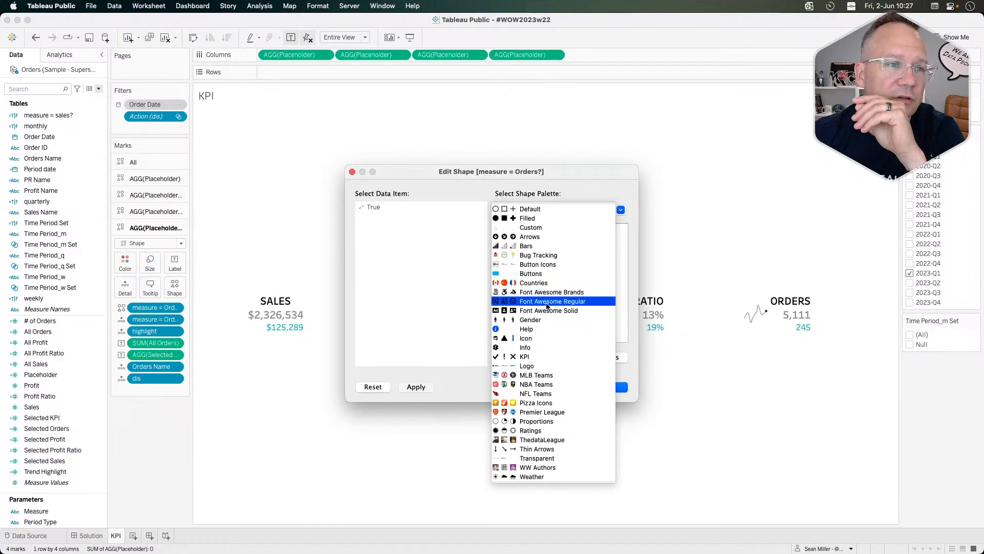
pyautogui.click(528, 338)
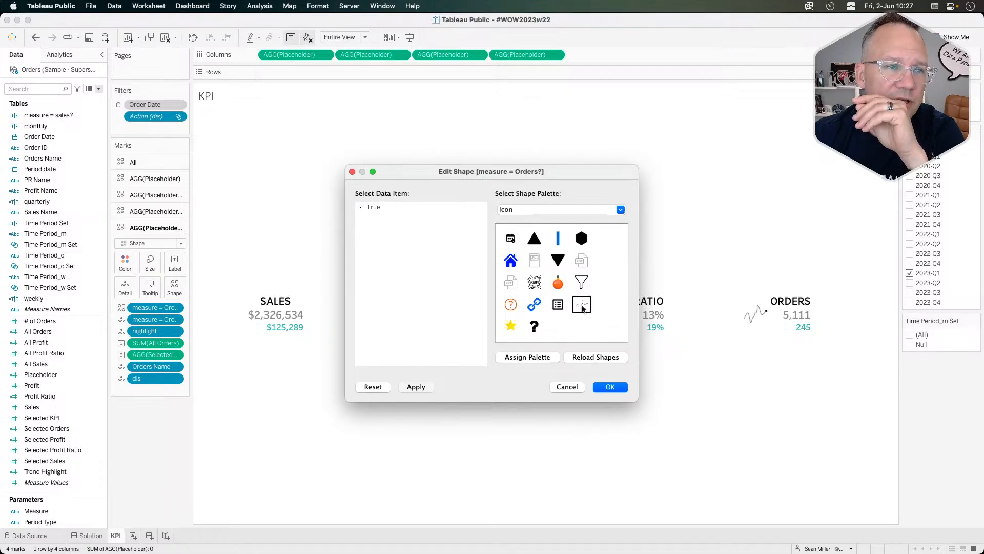
pyautogui.click(568, 387)
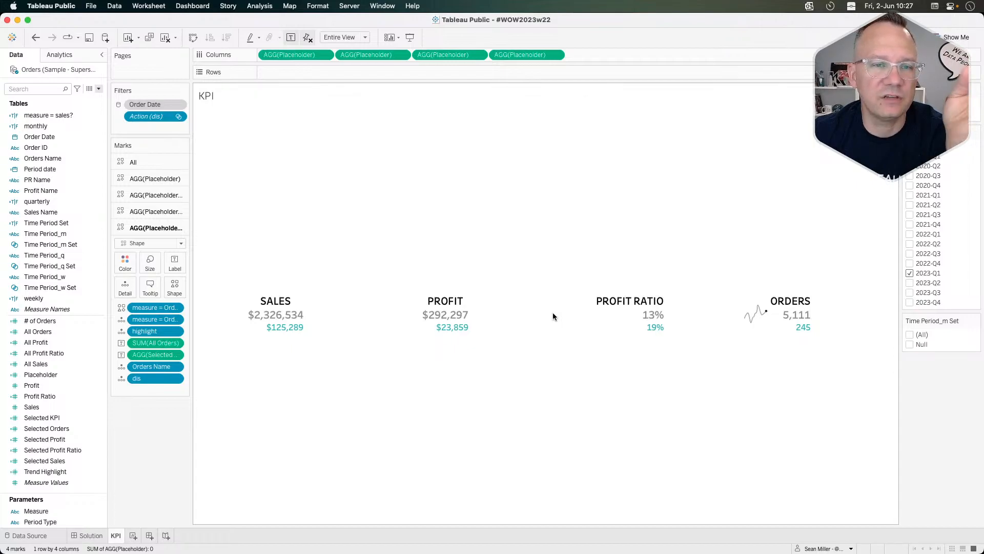
# Step: Inspect the Profit Ratio mark's shape settings and the available palettes for its False value, leaving the assignment as is
pyautogui.click(157, 211)
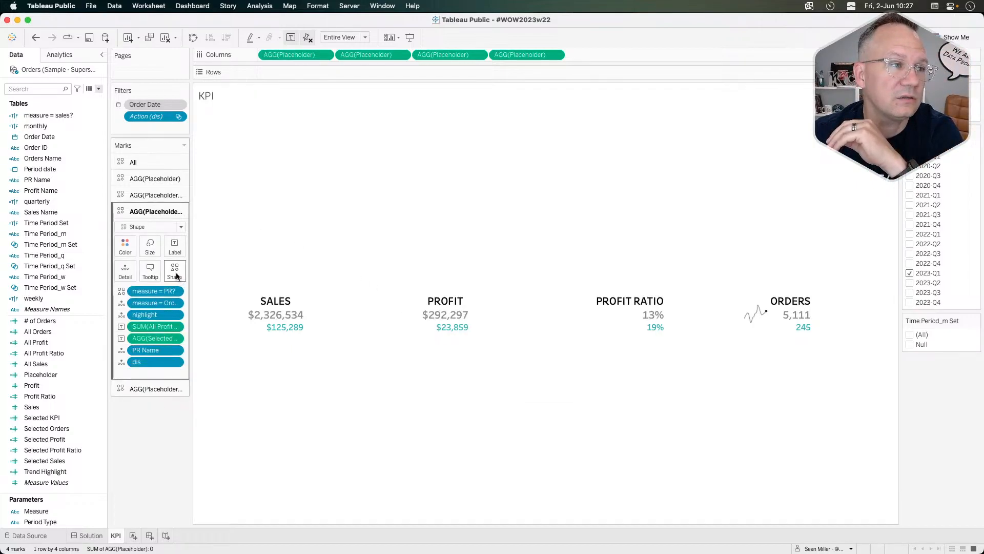
pyautogui.click(175, 275)
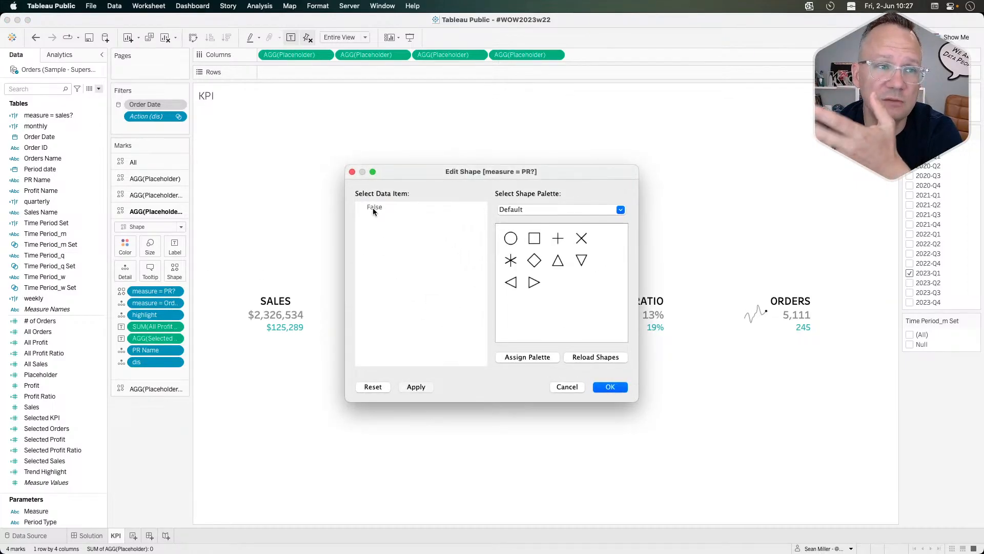
pyautogui.click(532, 210)
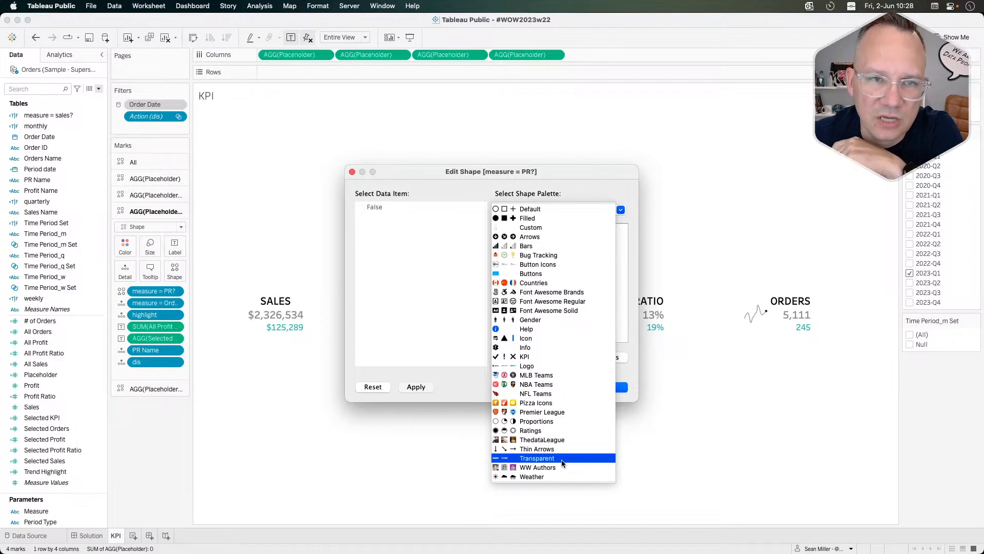
pyautogui.click(373, 208)
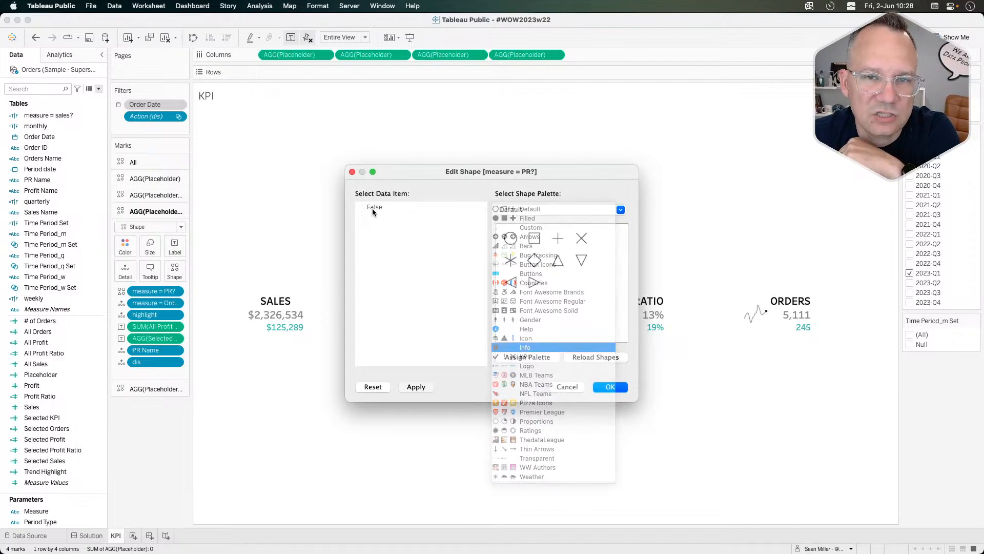
pyautogui.click(564, 387)
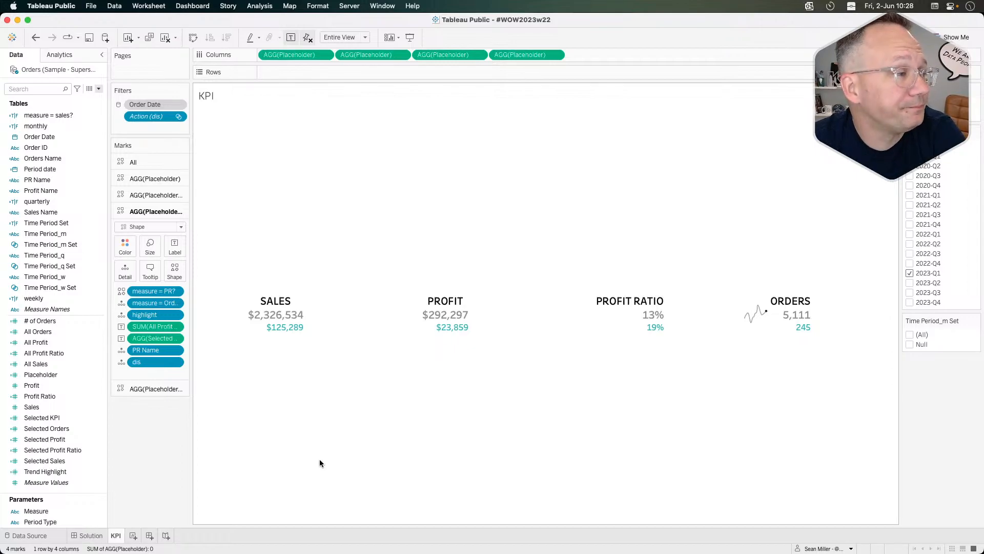
# Step: Return to the Solution dashboard and switch the quarterly trend chart to the Sales KPI
pyautogui.click(91, 536)
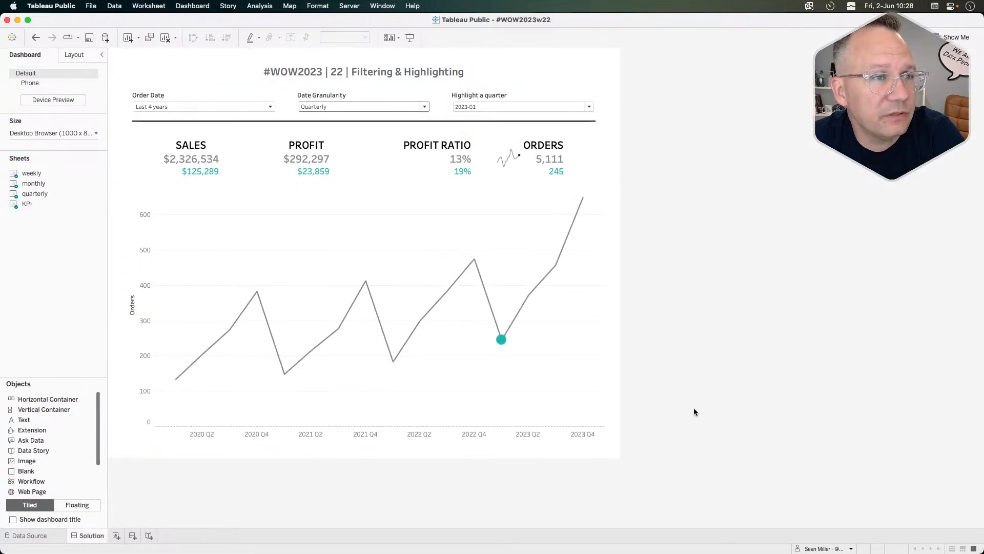
pyautogui.click(199, 165)
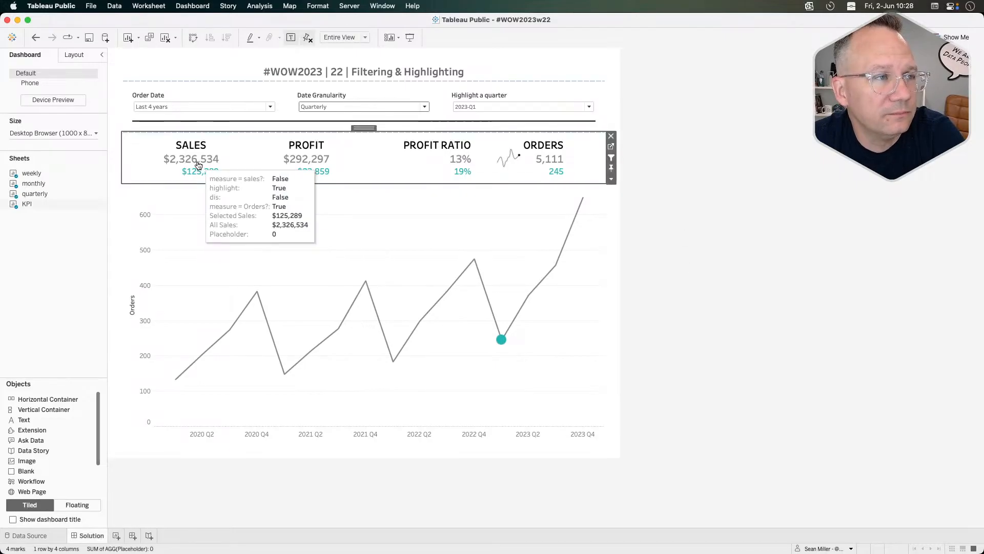
pyautogui.click(695, 348)
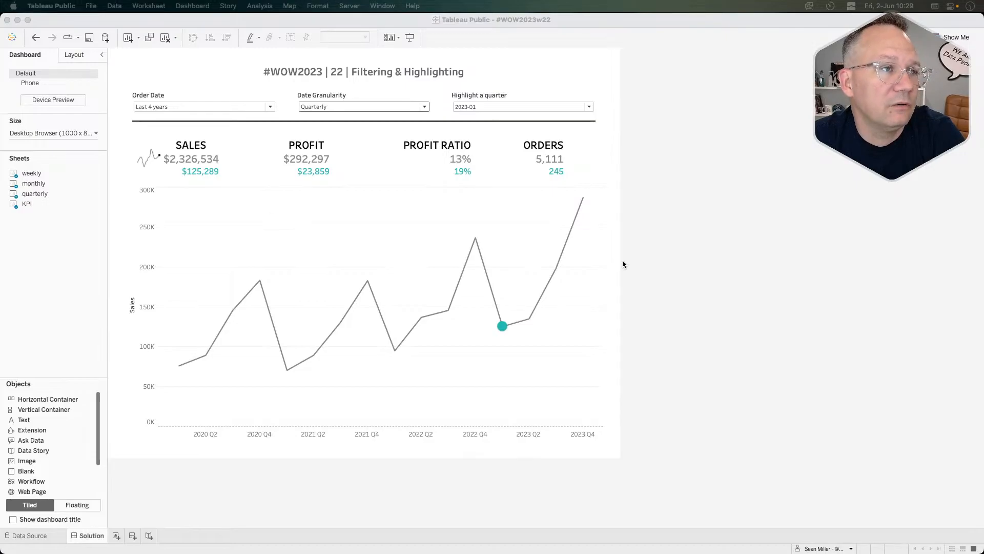
# Step: Change Date Granularity to Weekly and view the choices in the Highlight a week list, keeping 2023-W13 selected
pyautogui.click(359, 108)
pyautogui.click(327, 133)
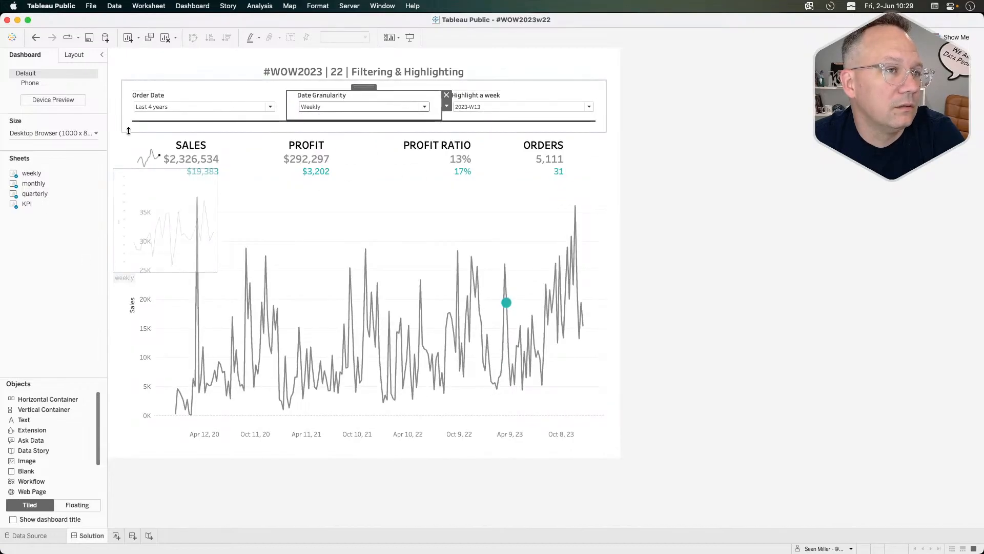
pyautogui.click(519, 104)
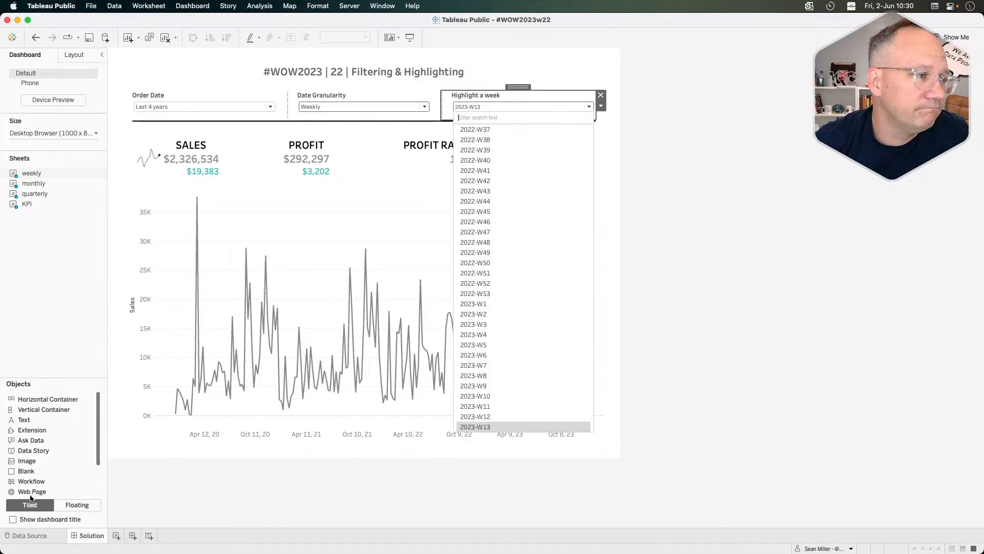
pyautogui.click(265, 482)
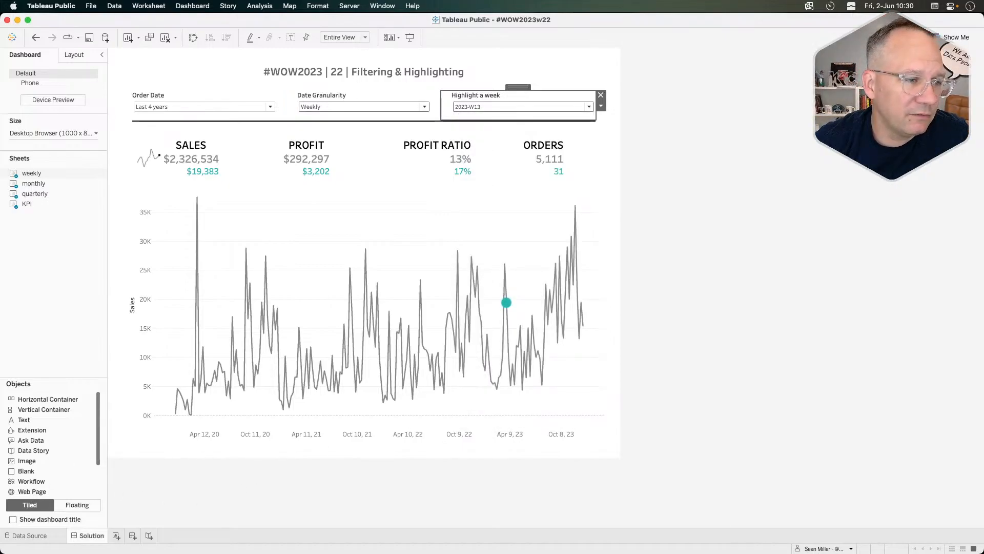